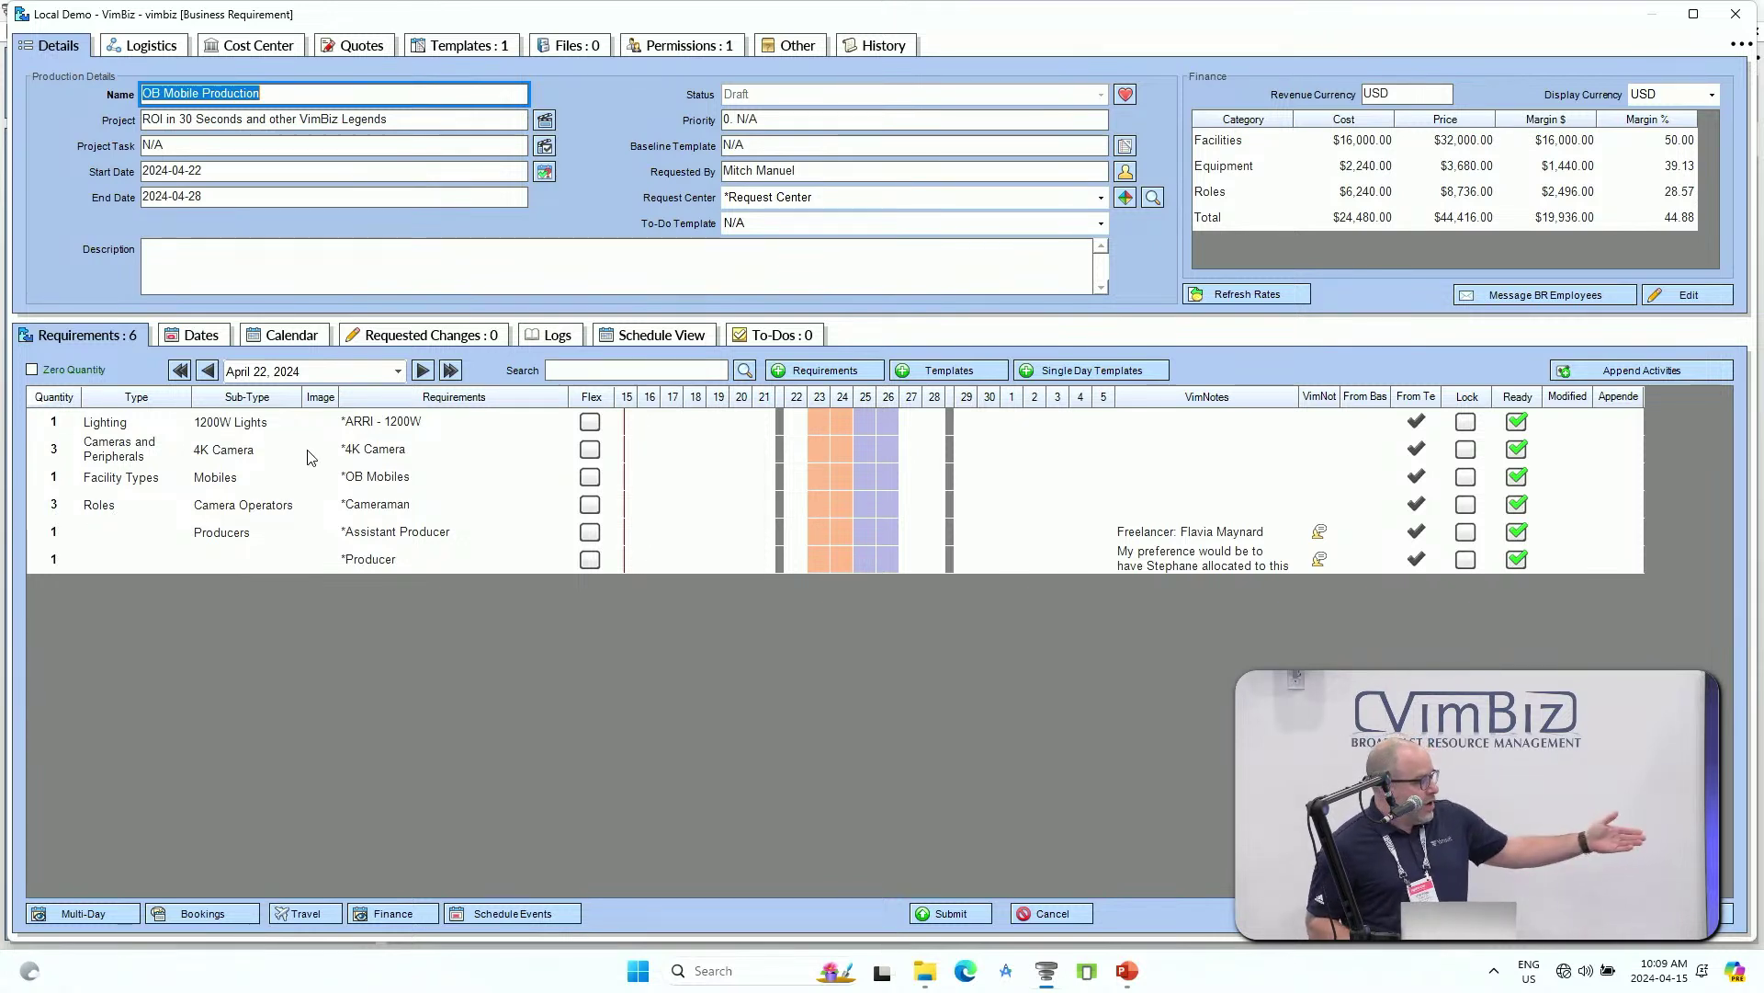
Review the OB Mobile Production's requirement lines, the notes on its producer roles and its finance totals.
click(410, 477)
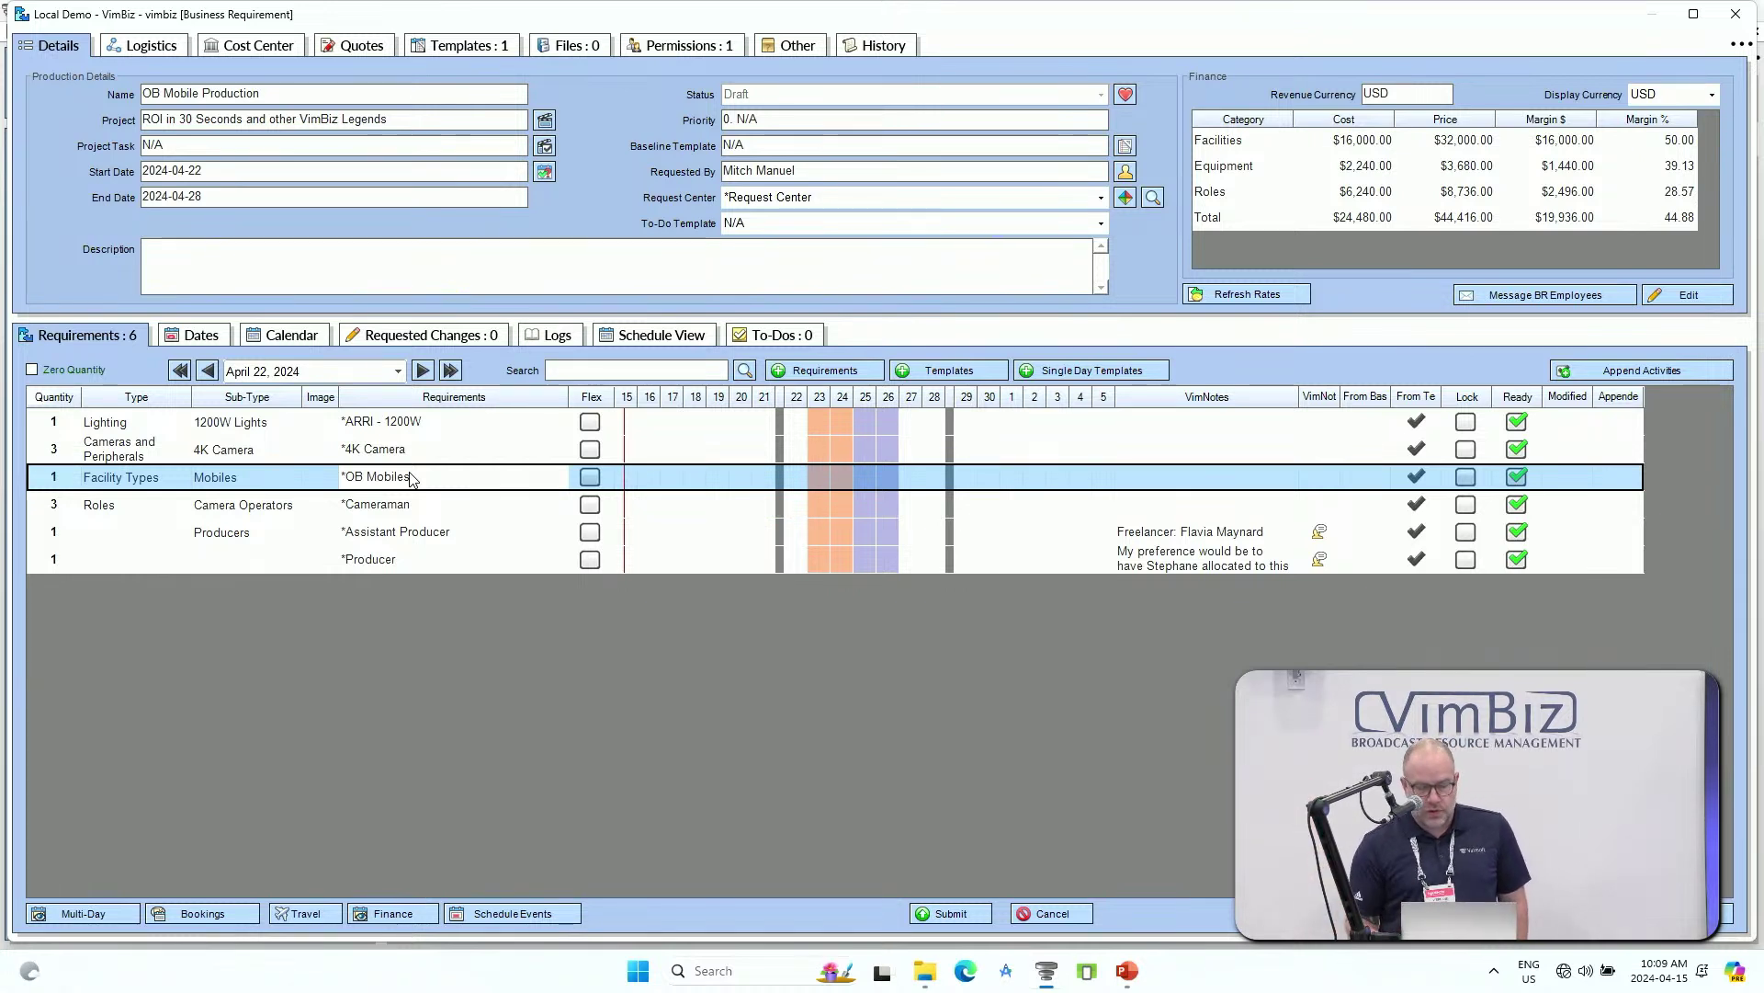
click(434, 543)
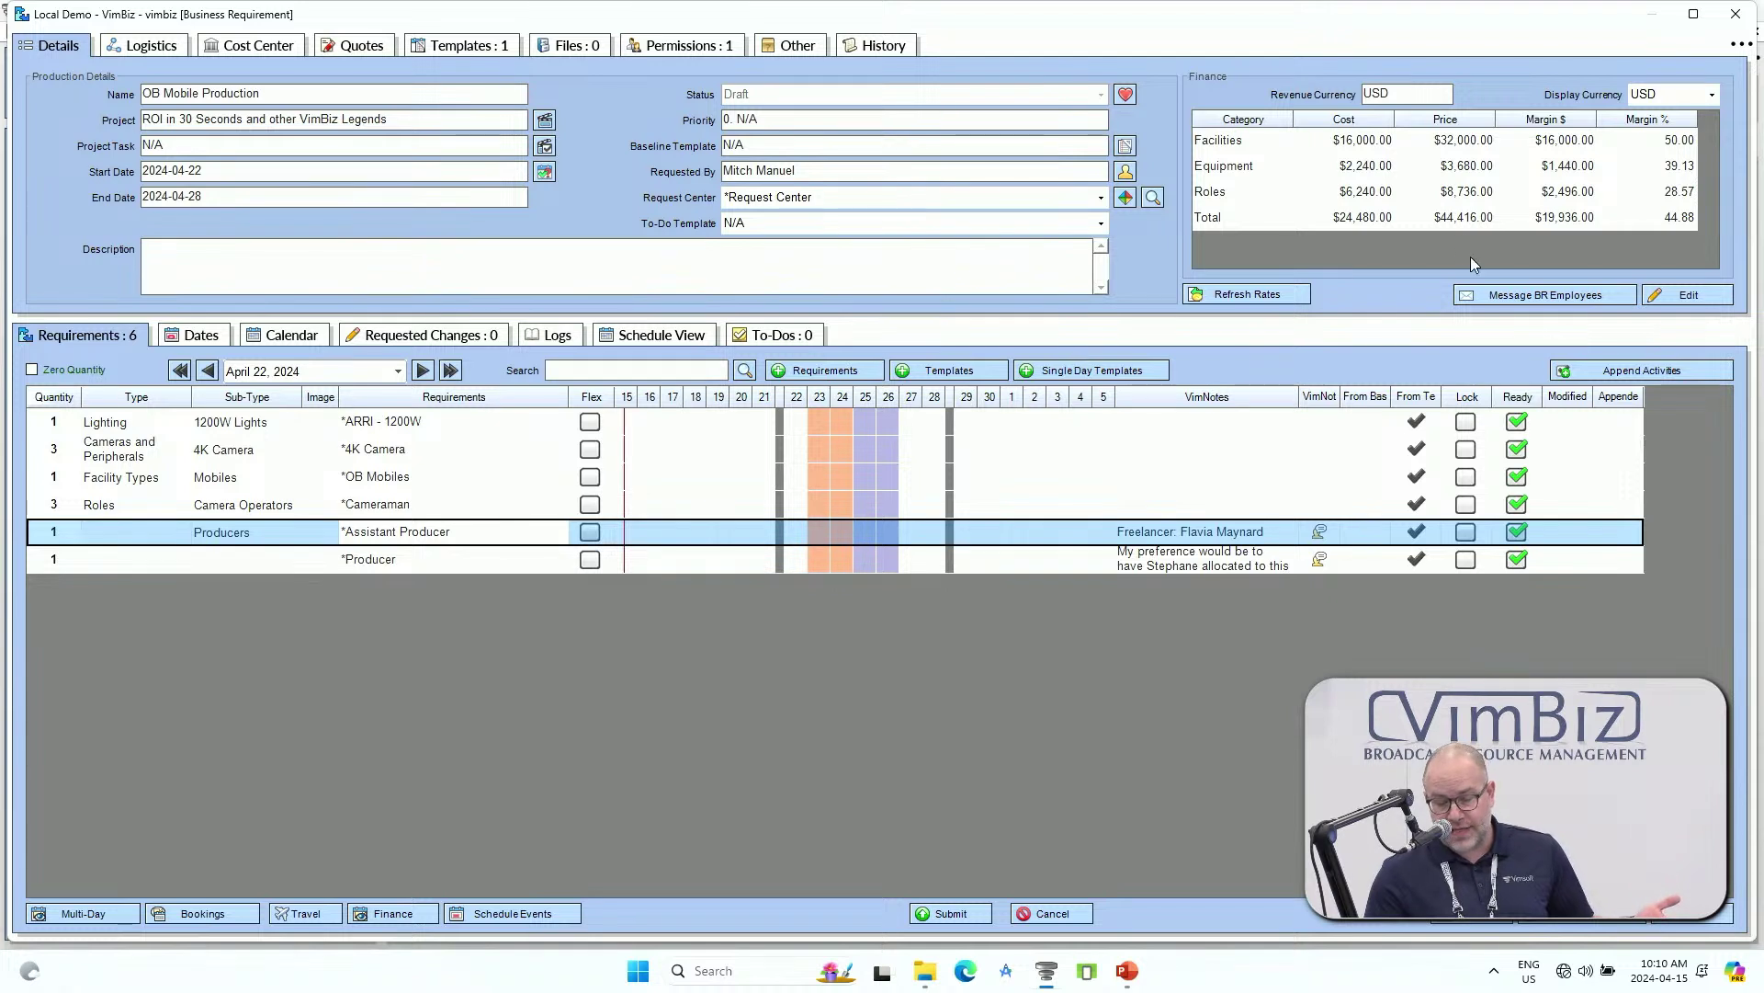
click(1439, 229)
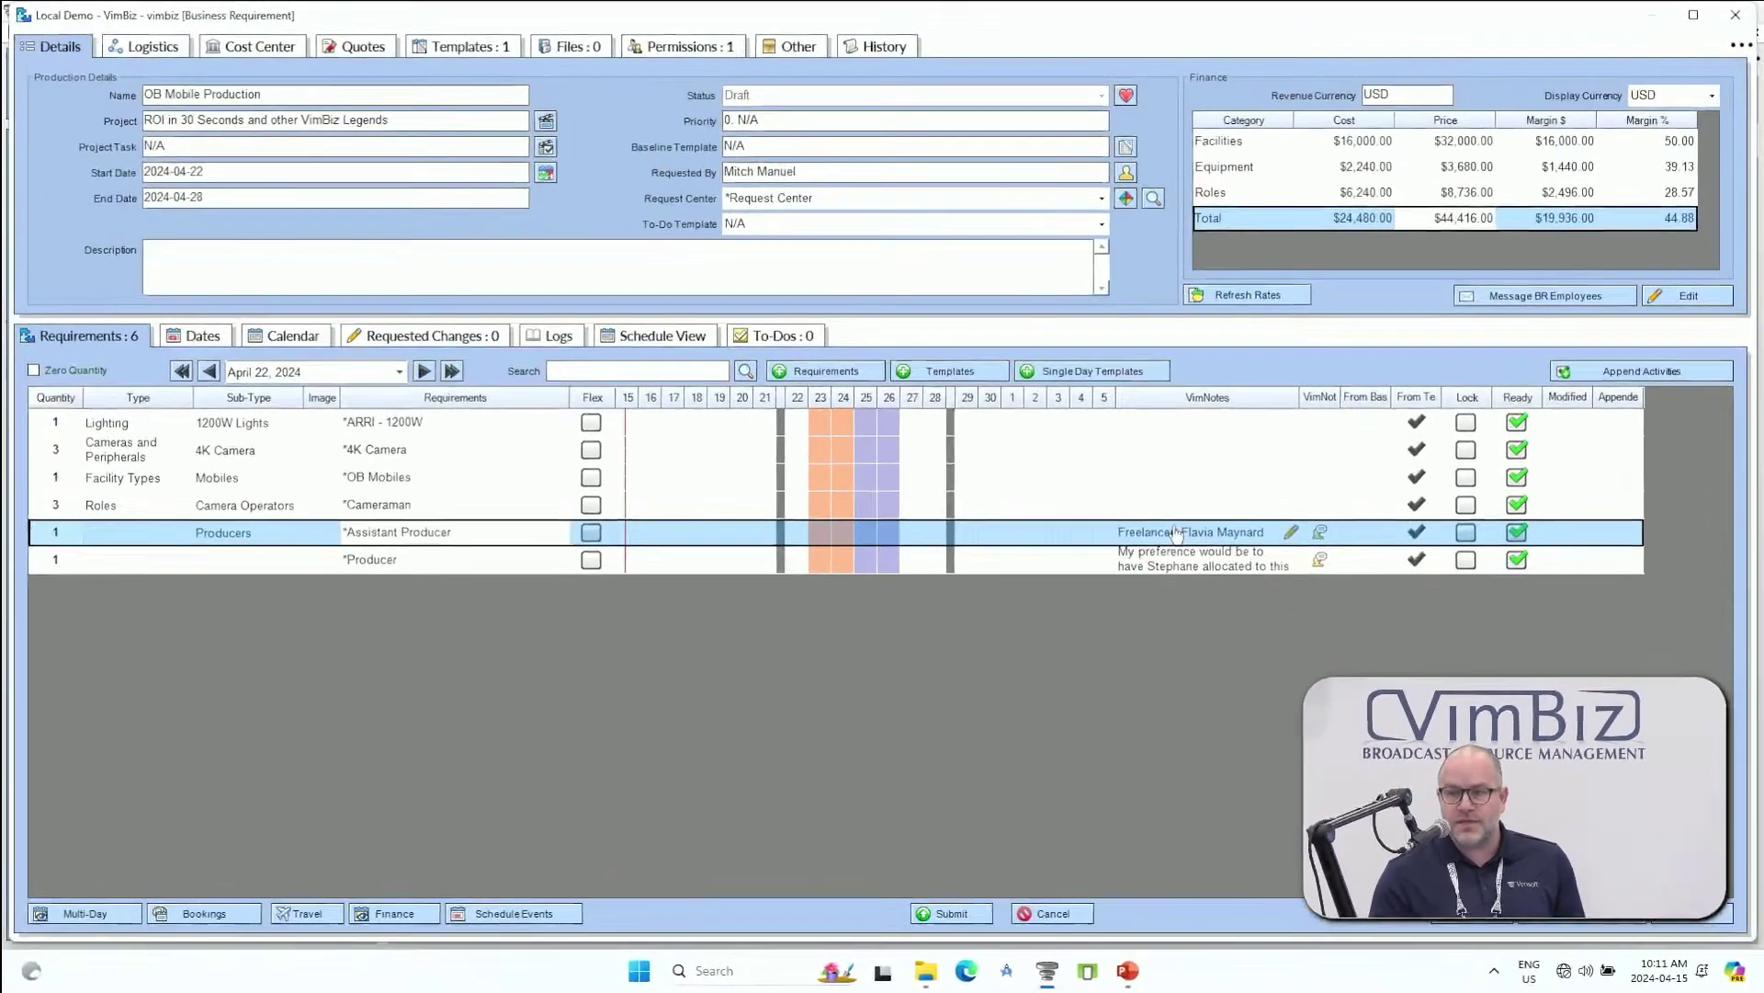
mouse_move(1533, 823)
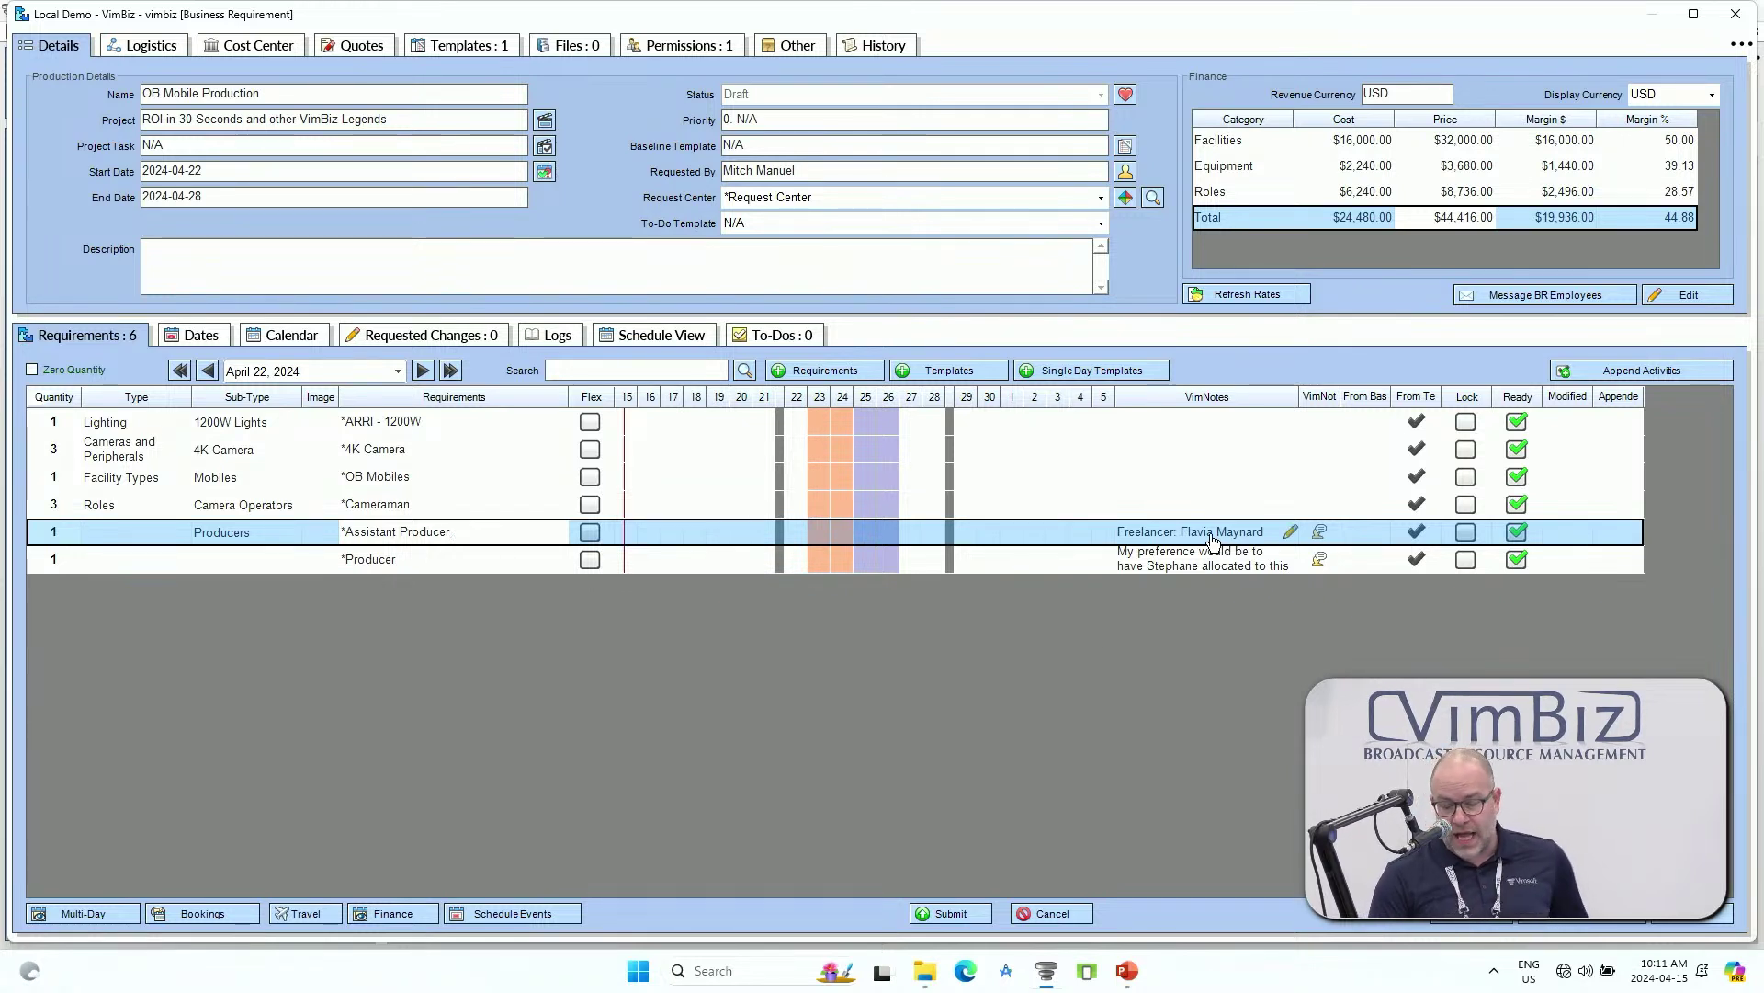
mouse_move(1209, 539)
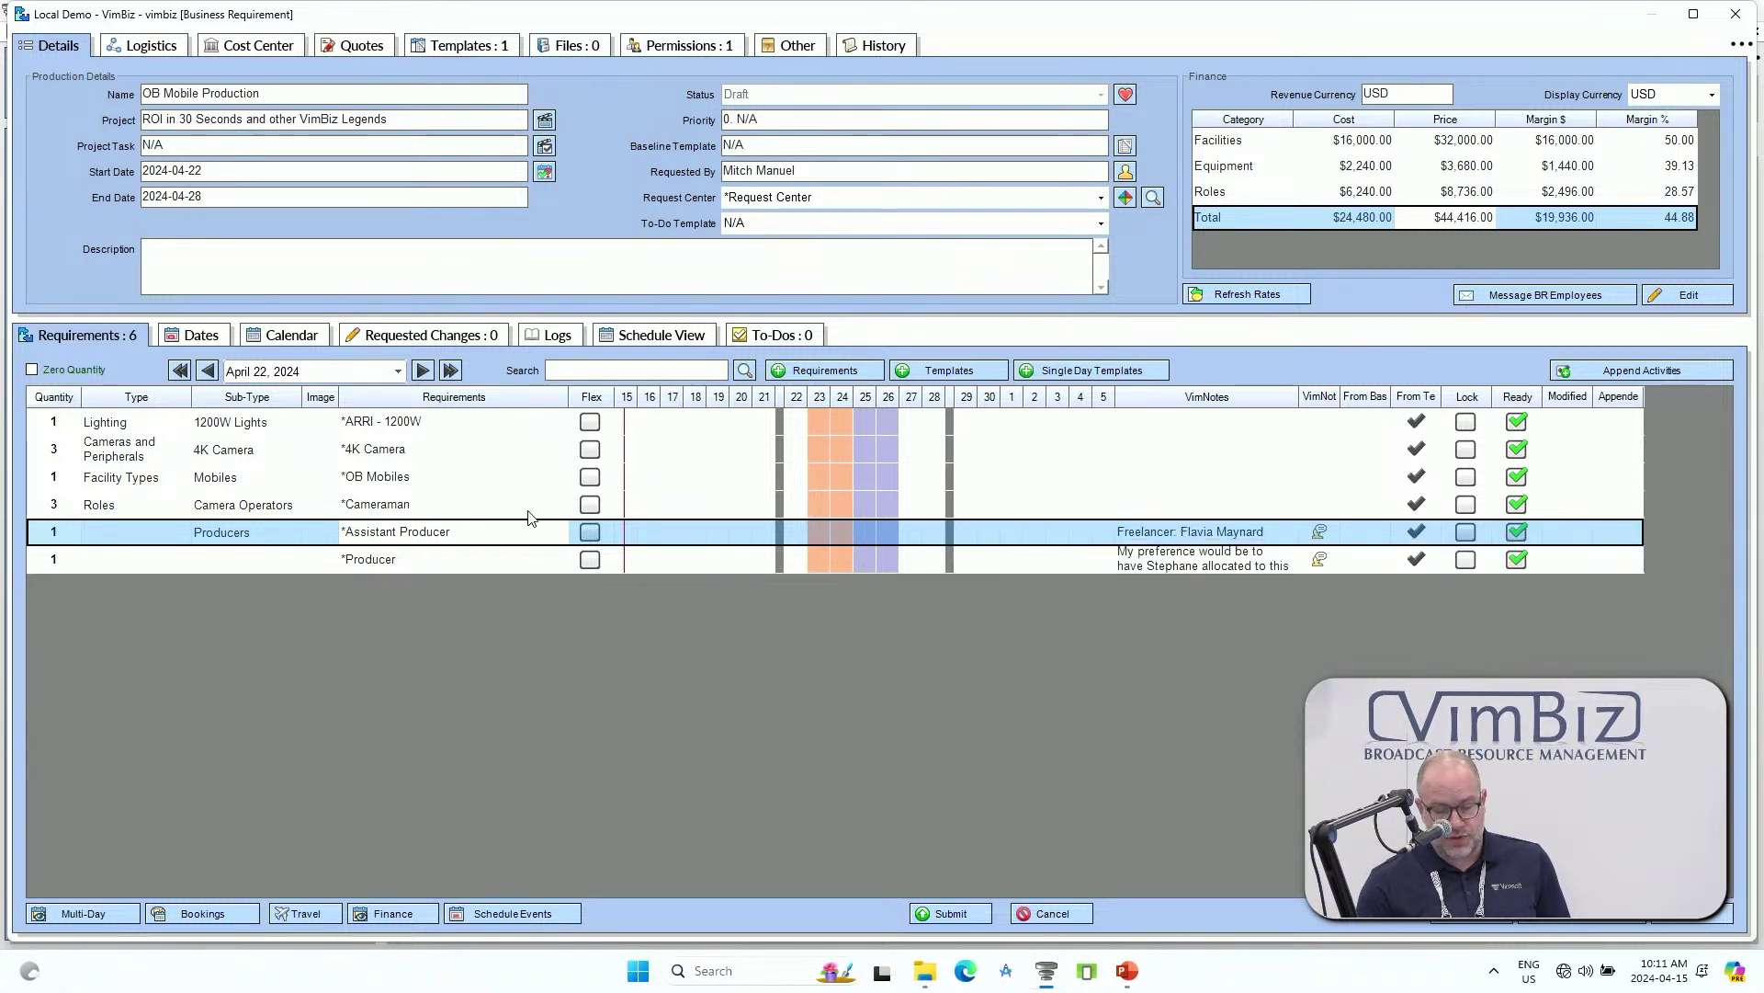
click(1197, 562)
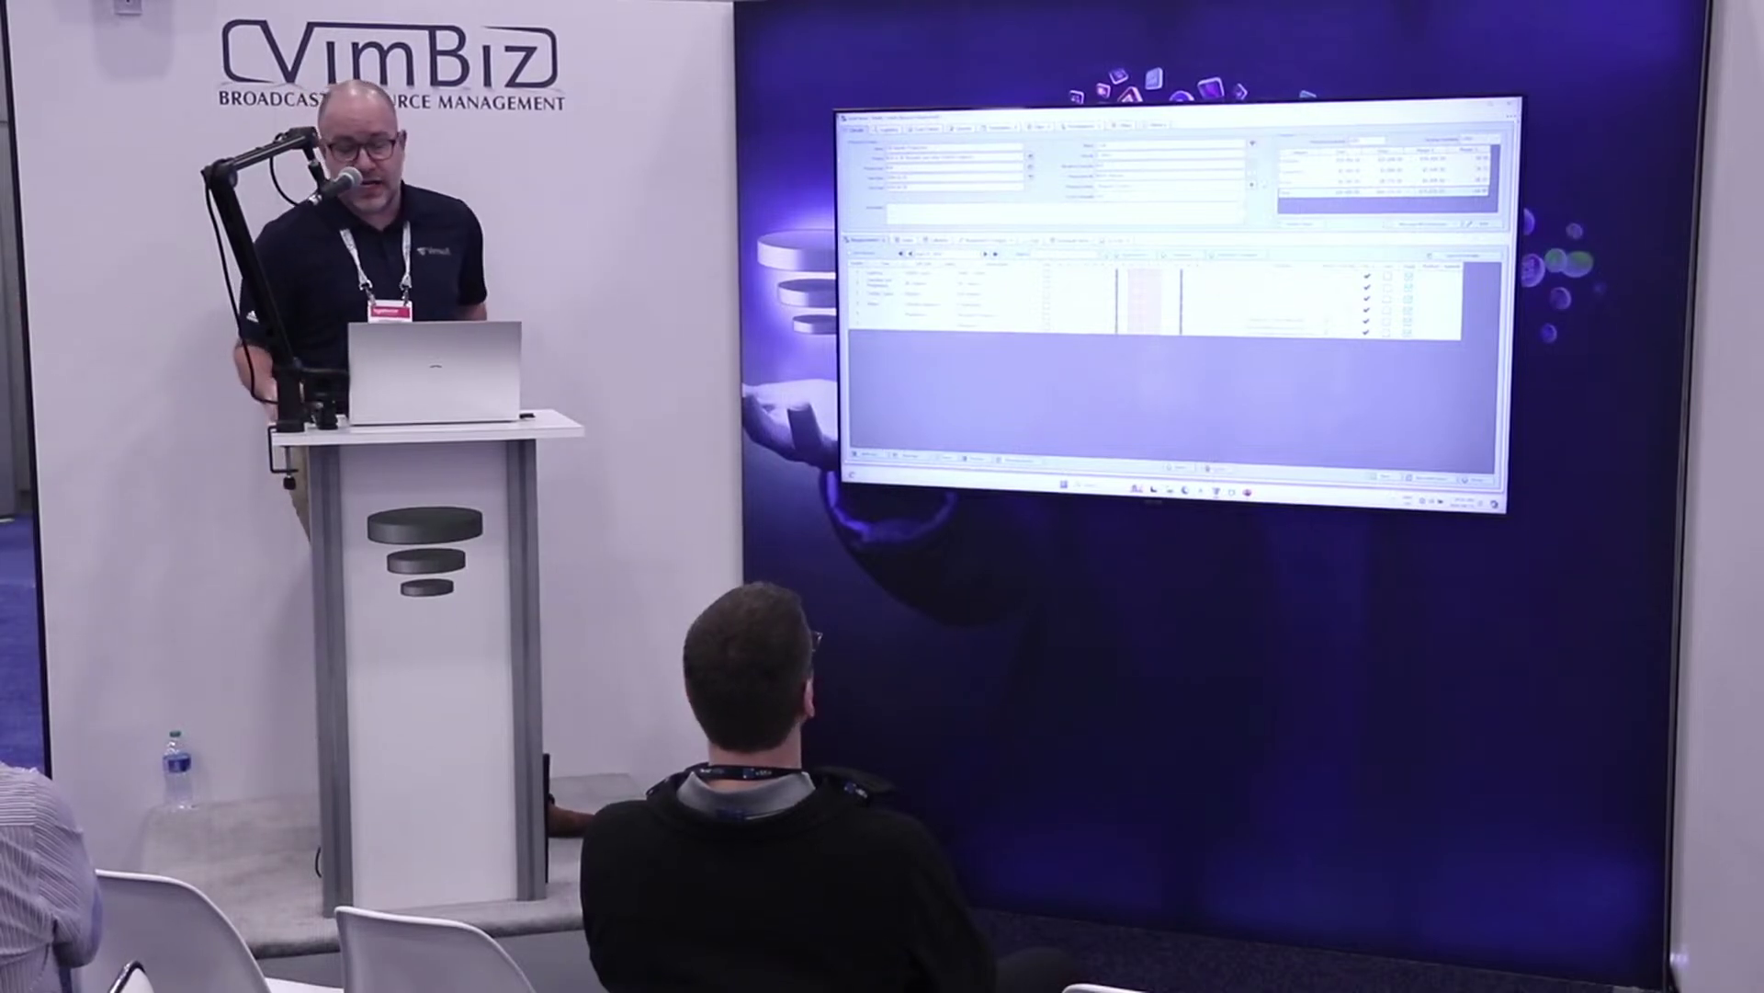
mouse_move(1169, 539)
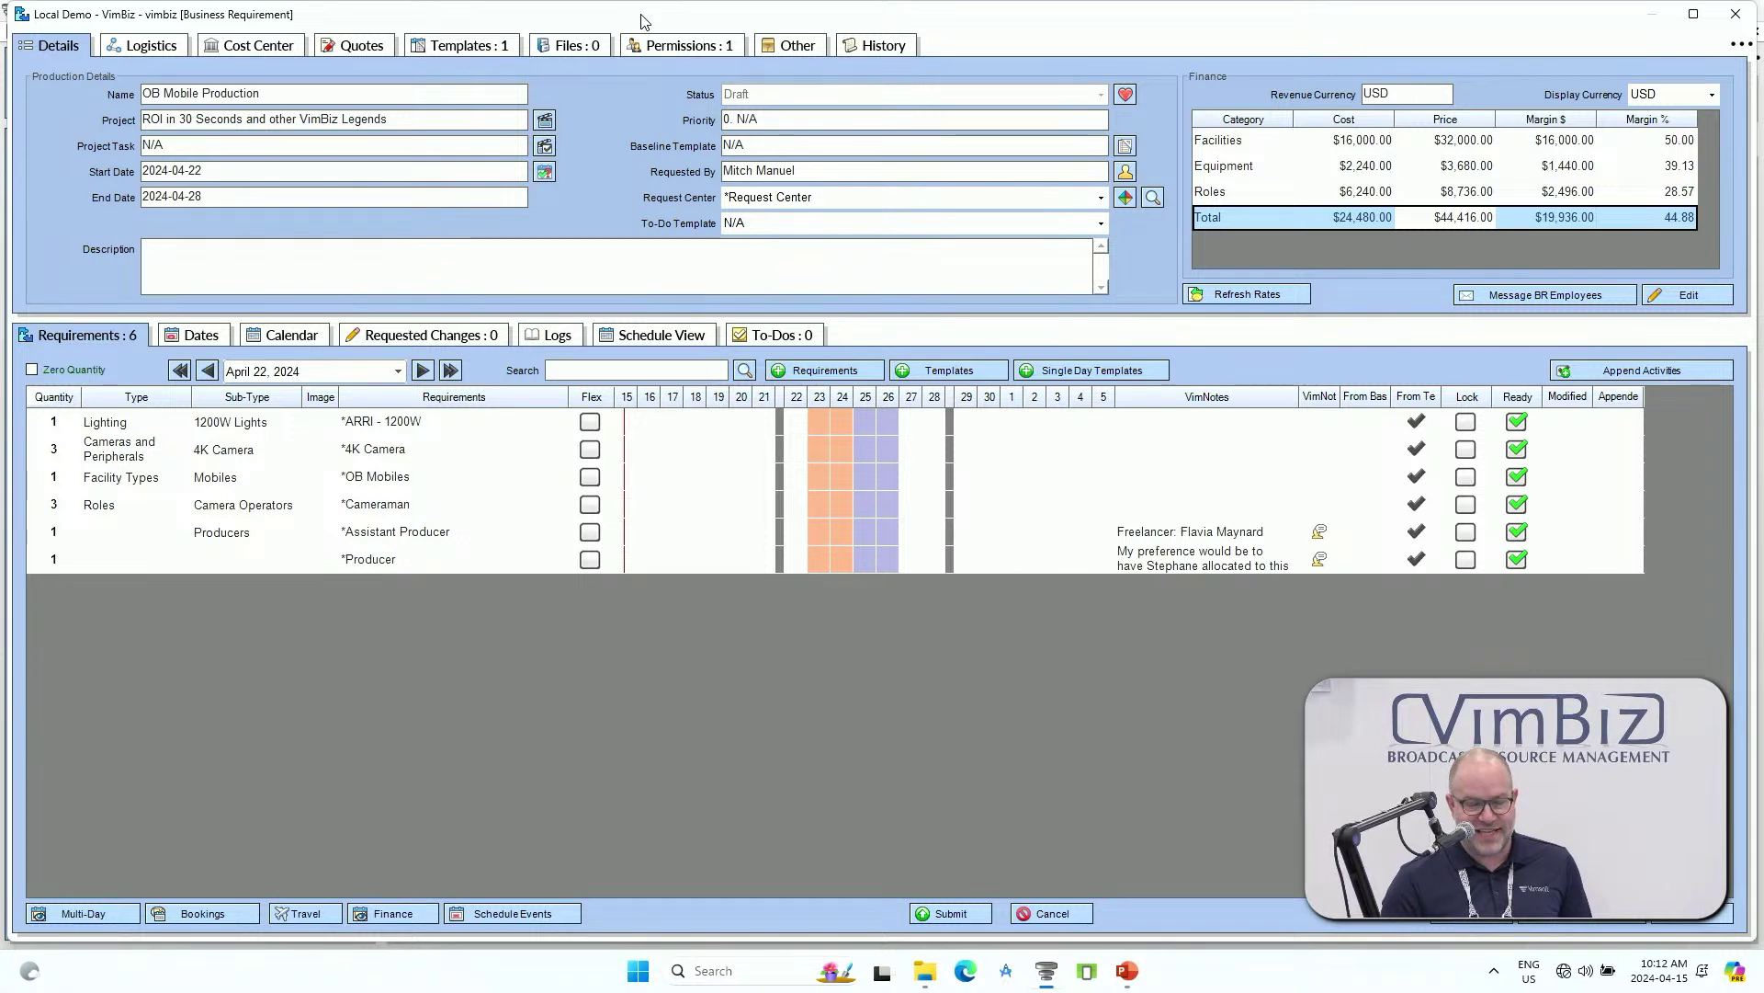
Check the request's permissions and submit the OB Mobile Production business requirement.
click(674, 44)
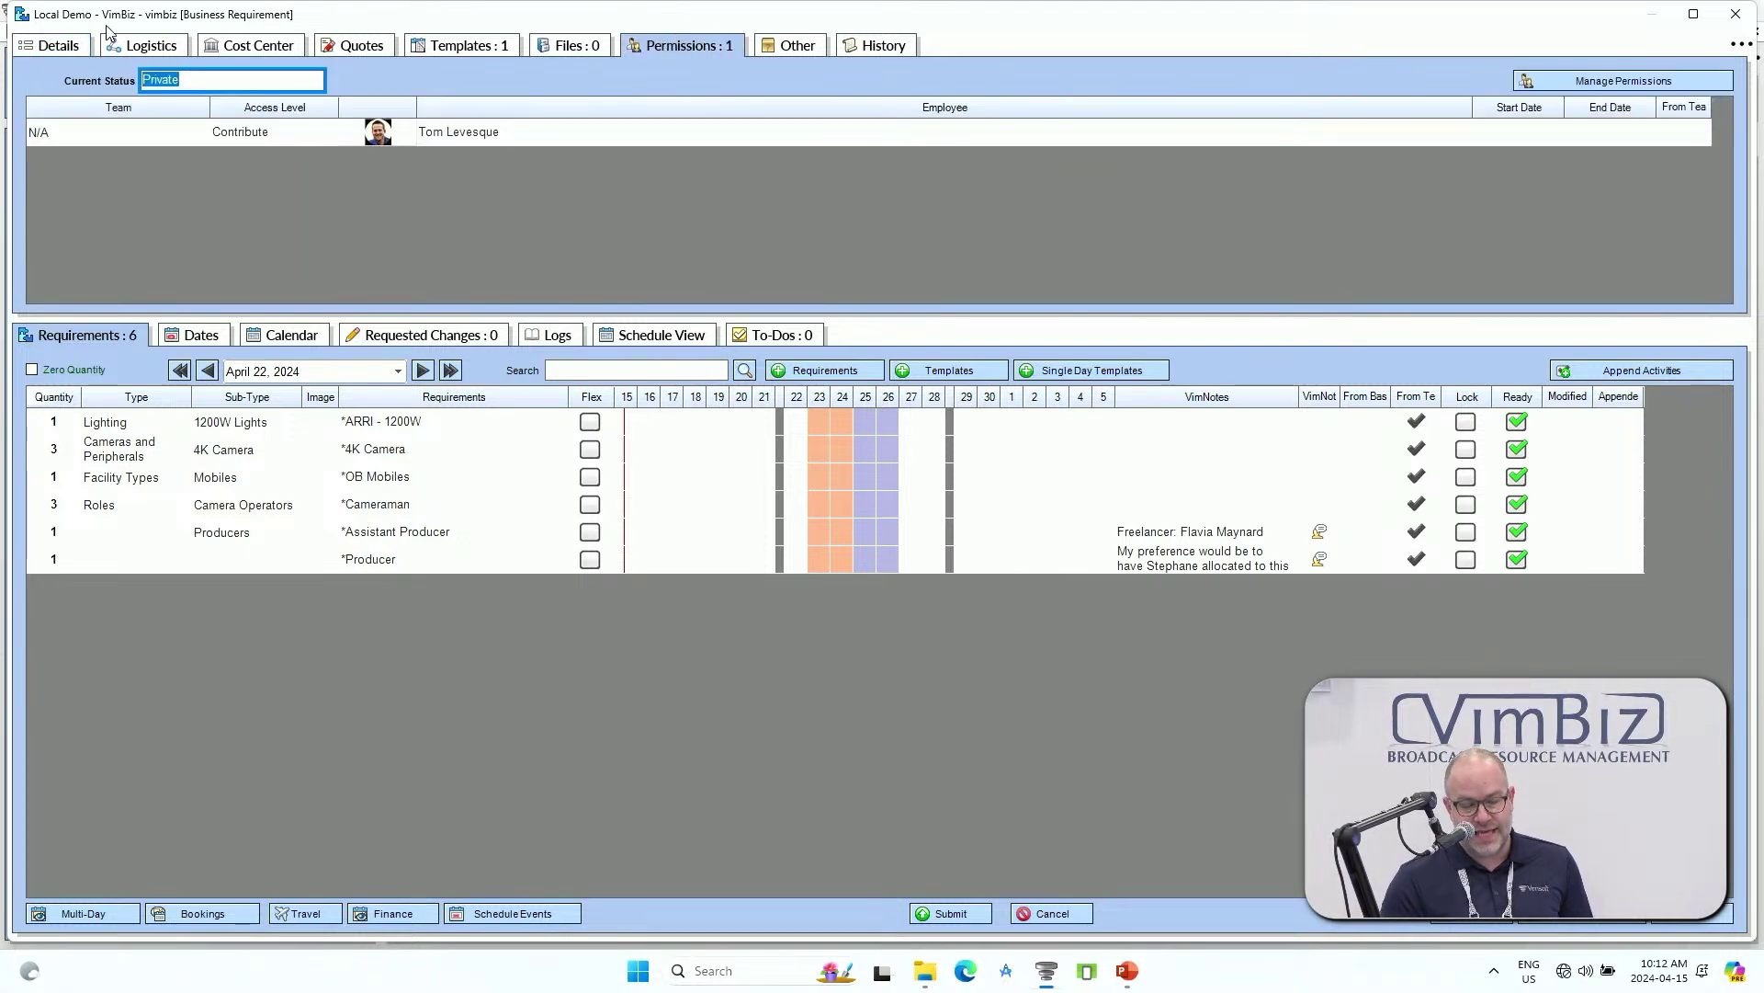
click(62, 45)
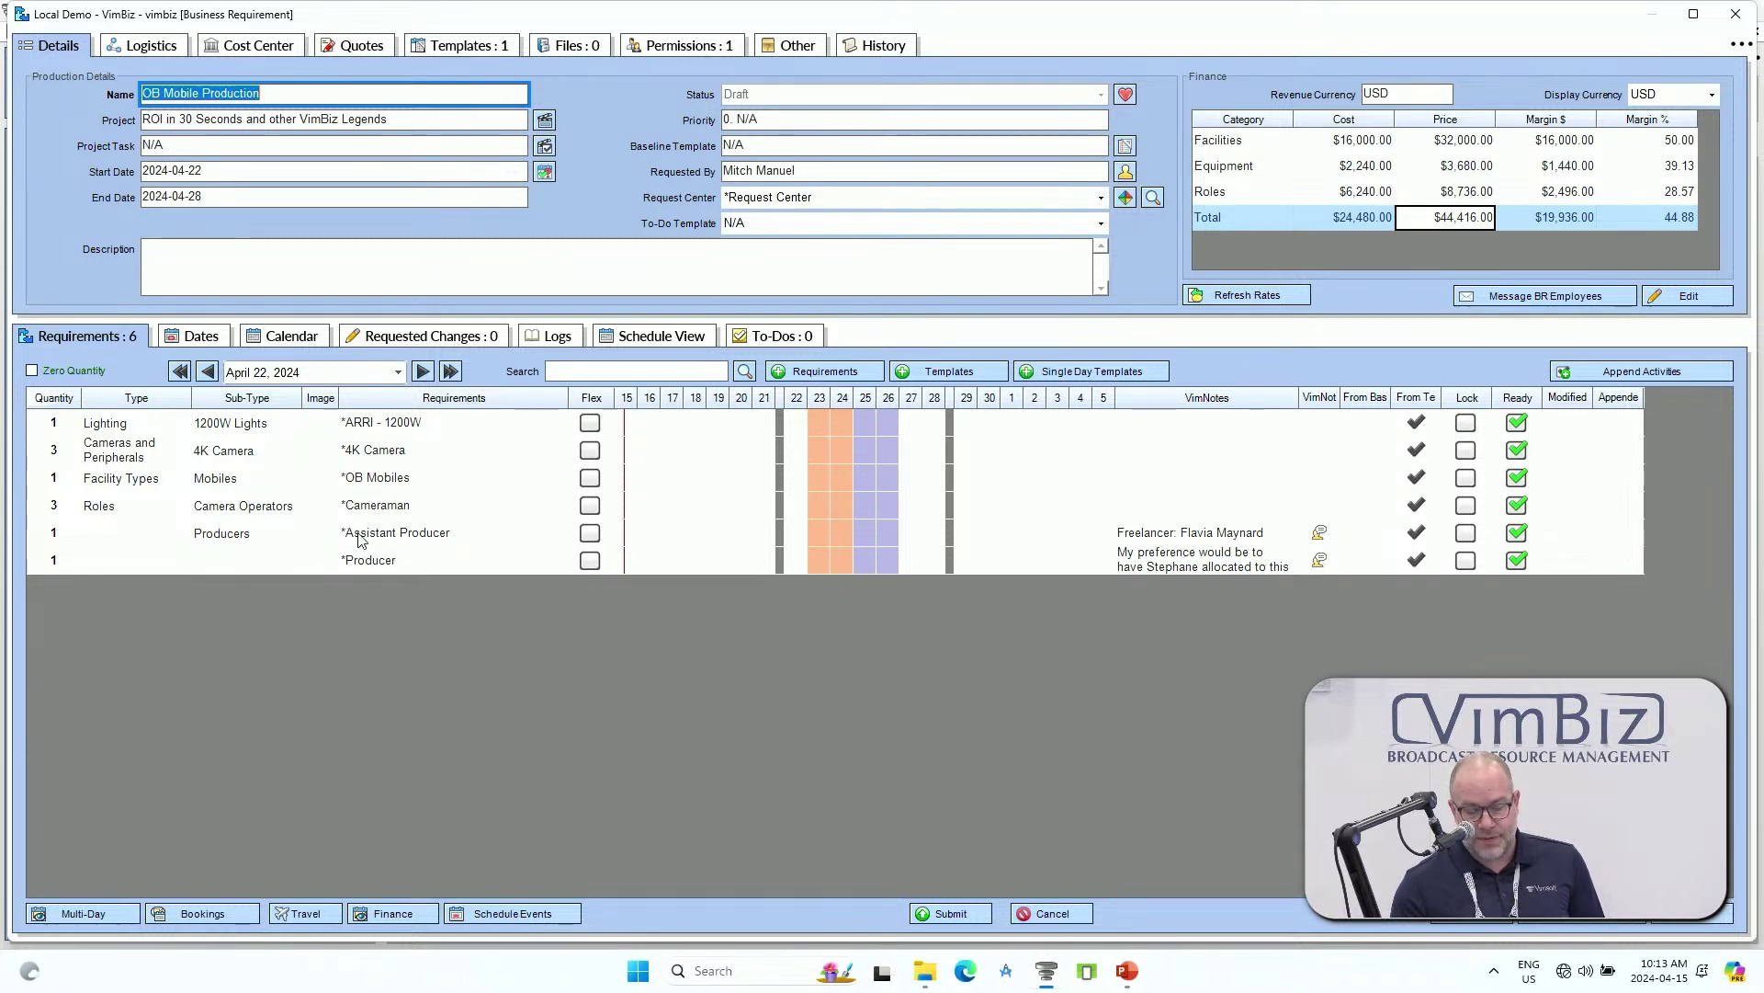
click(951, 913)
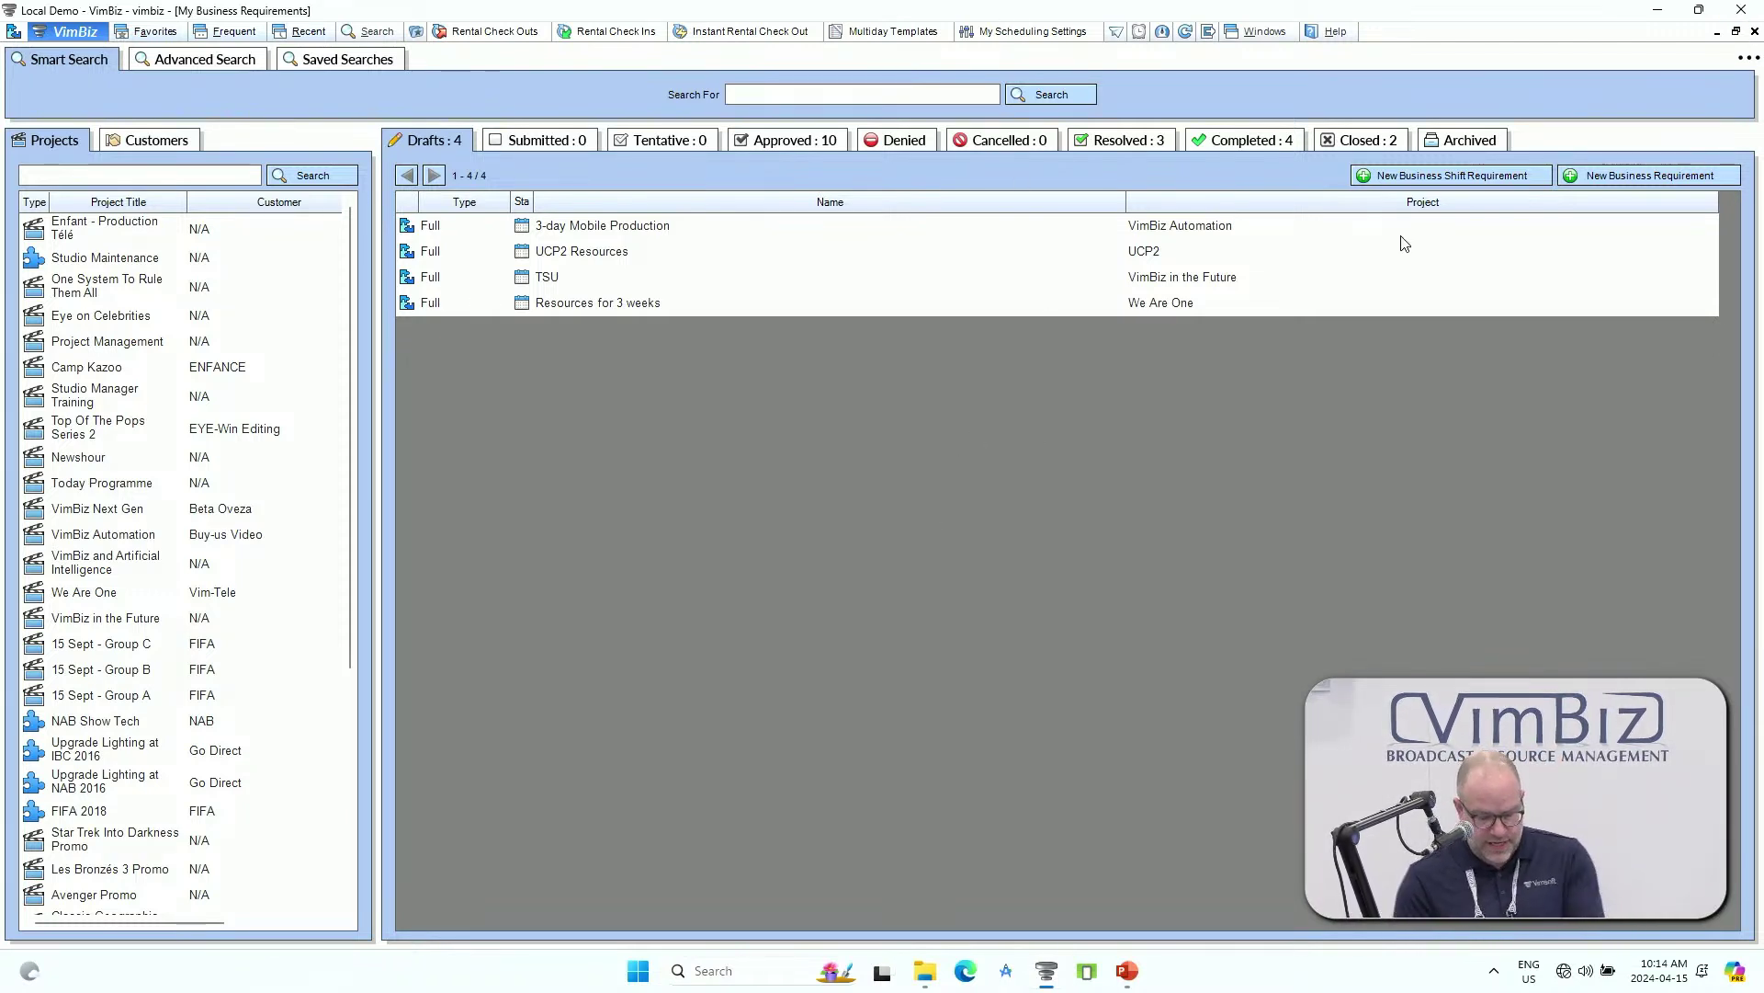
Open Business Request Allocation under Scheduling and show its facility events.
click(77, 36)
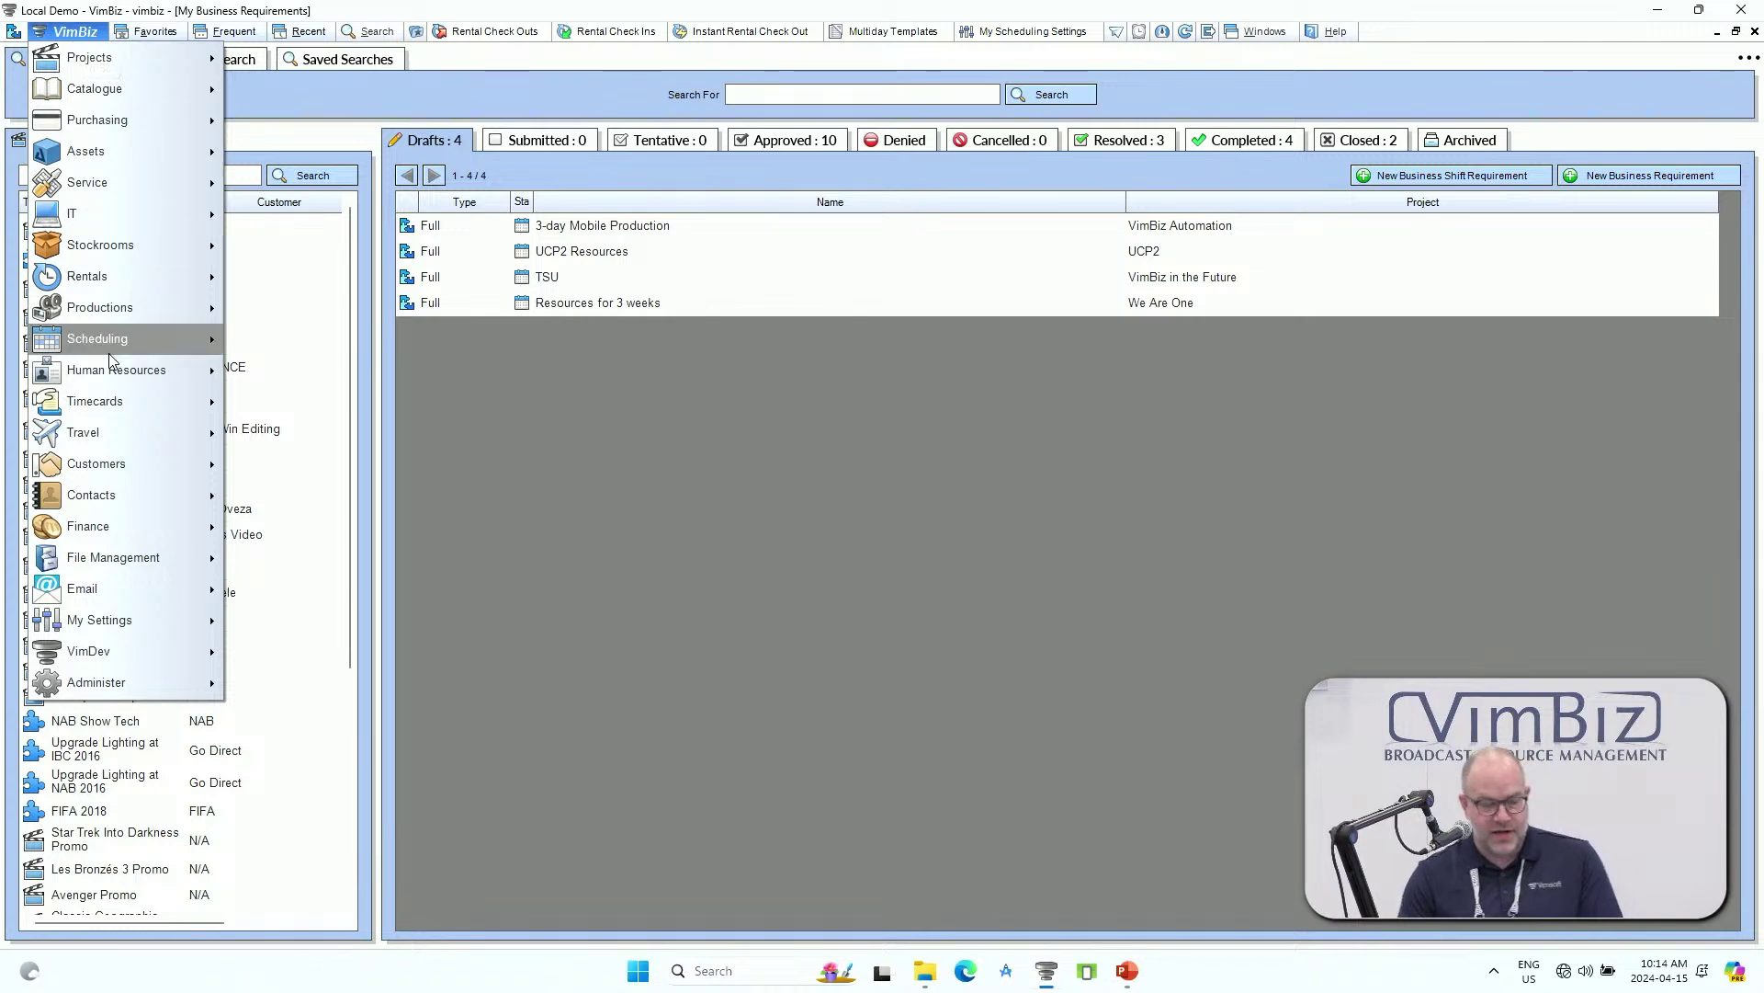
mouse_move(118, 342)
mouse_move(317, 343)
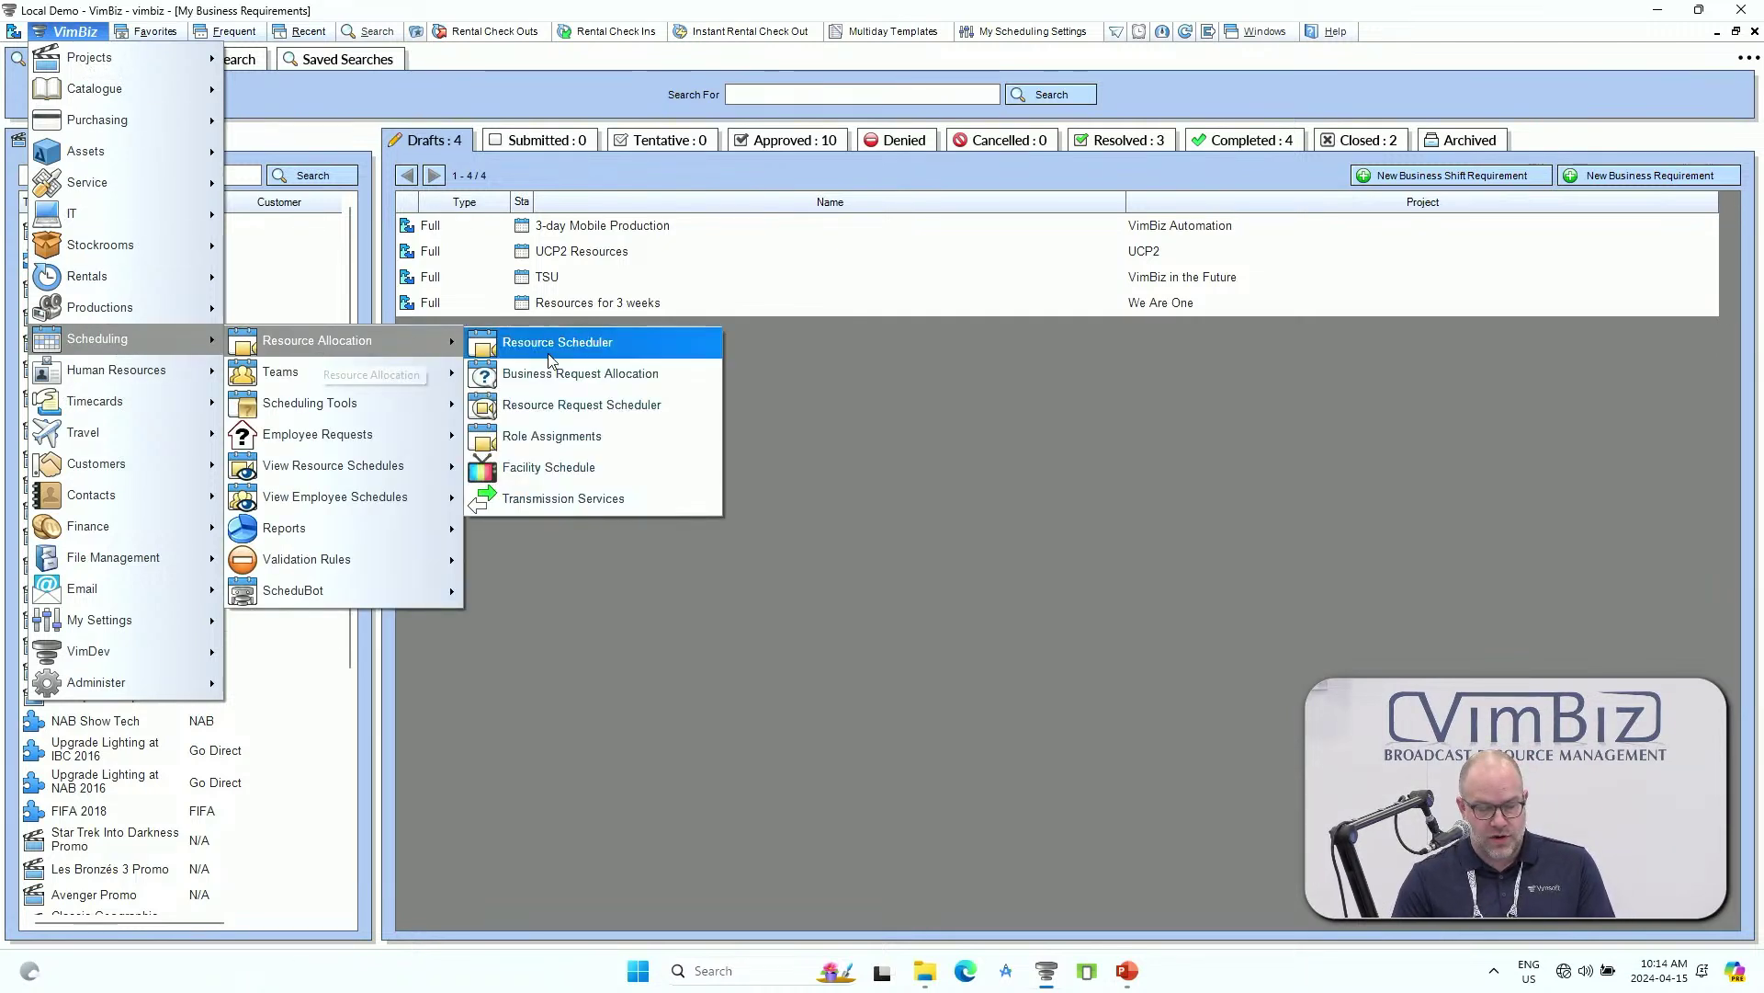
click(591, 377)
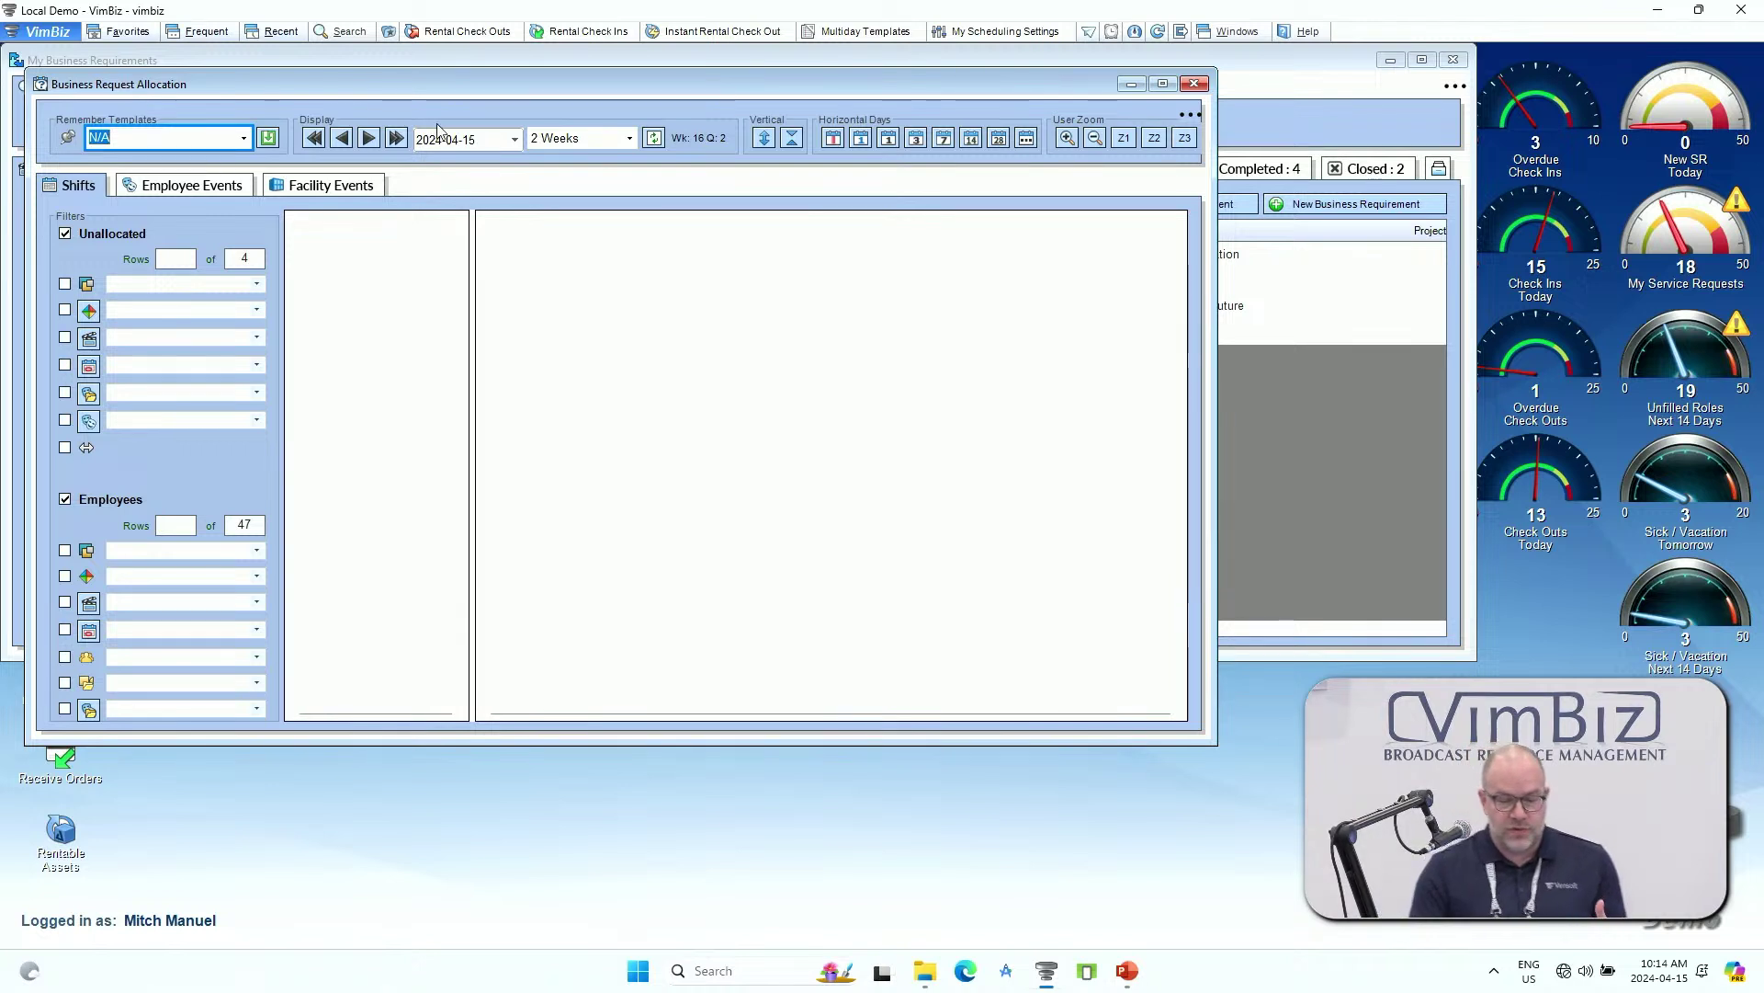
click(322, 191)
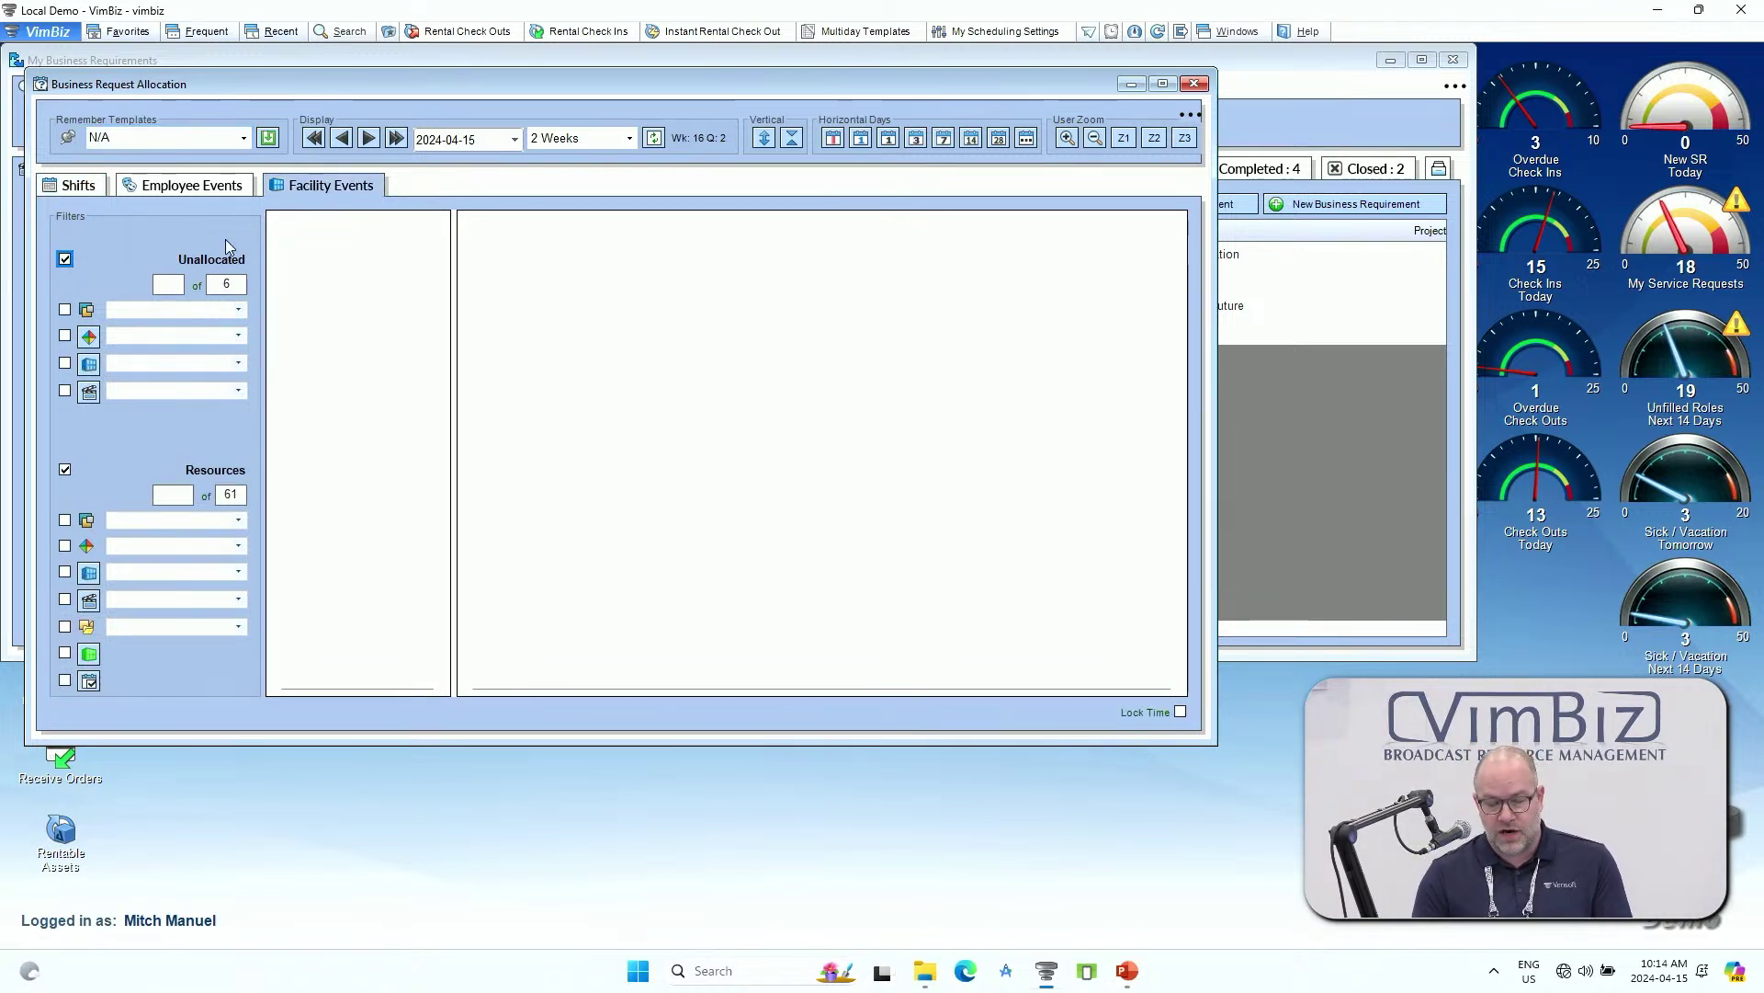
Filter the unallocated facility events by the project "ROI in 30 Seconds and other VimBiz Legends", searching for it with "ROI".
click(64, 390)
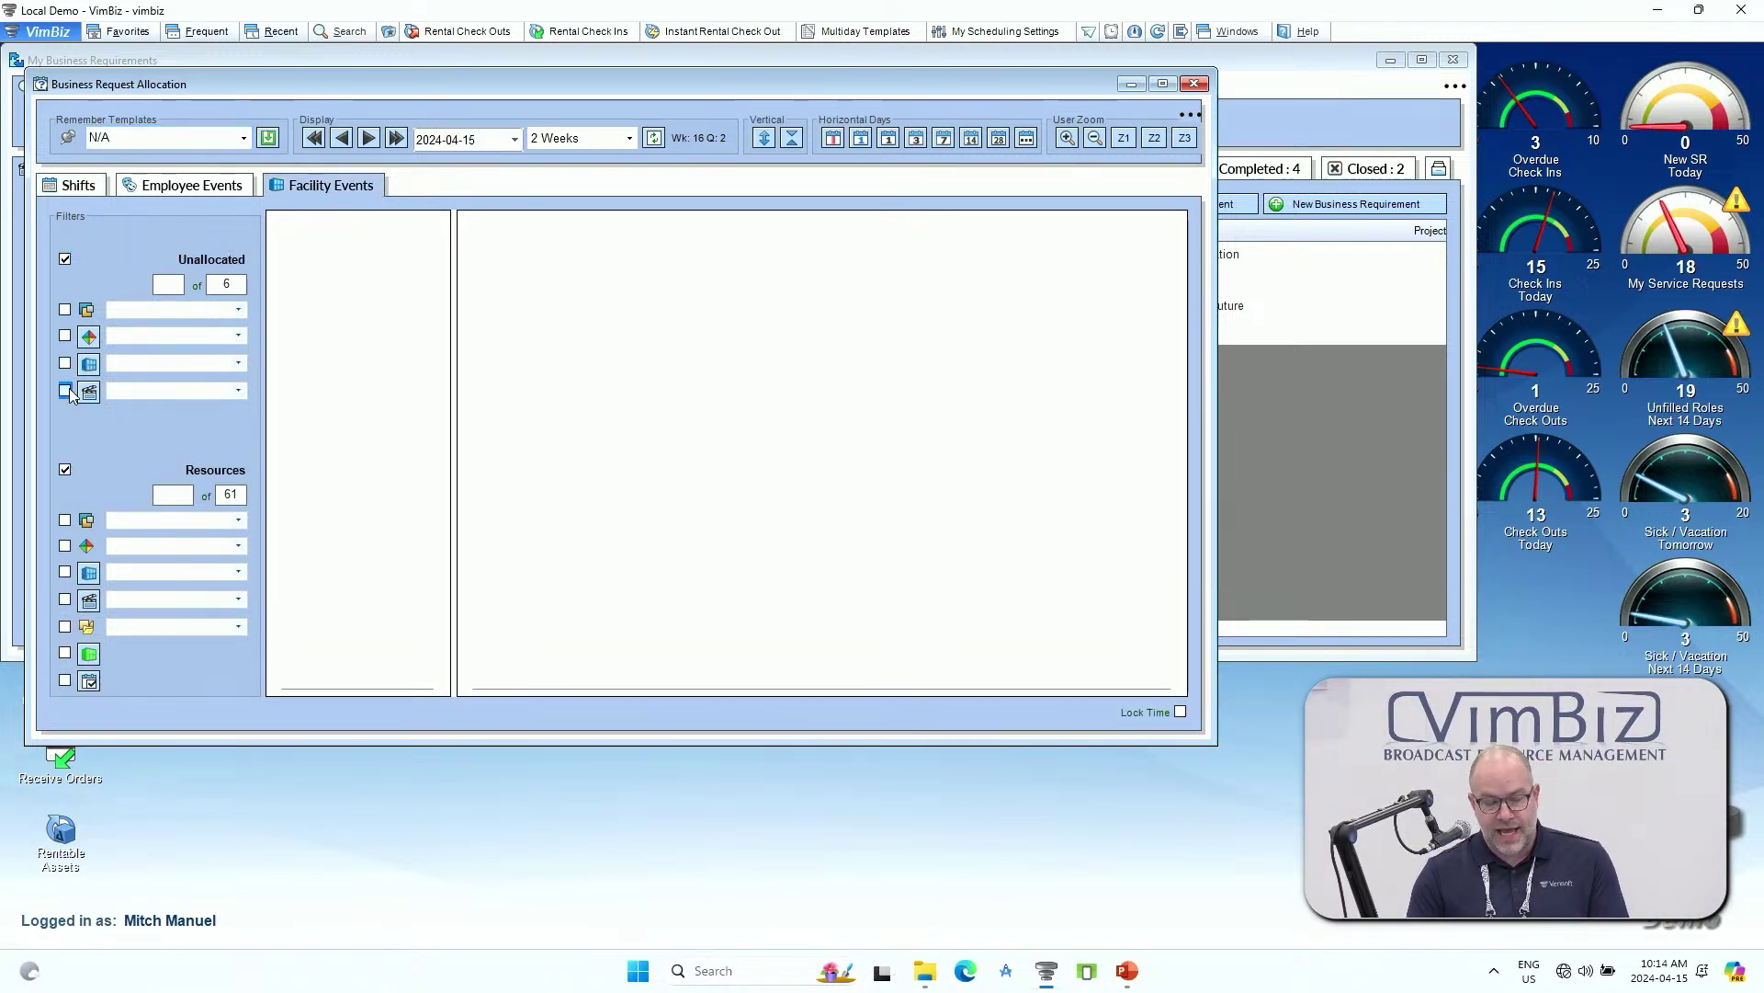
click(119, 389)
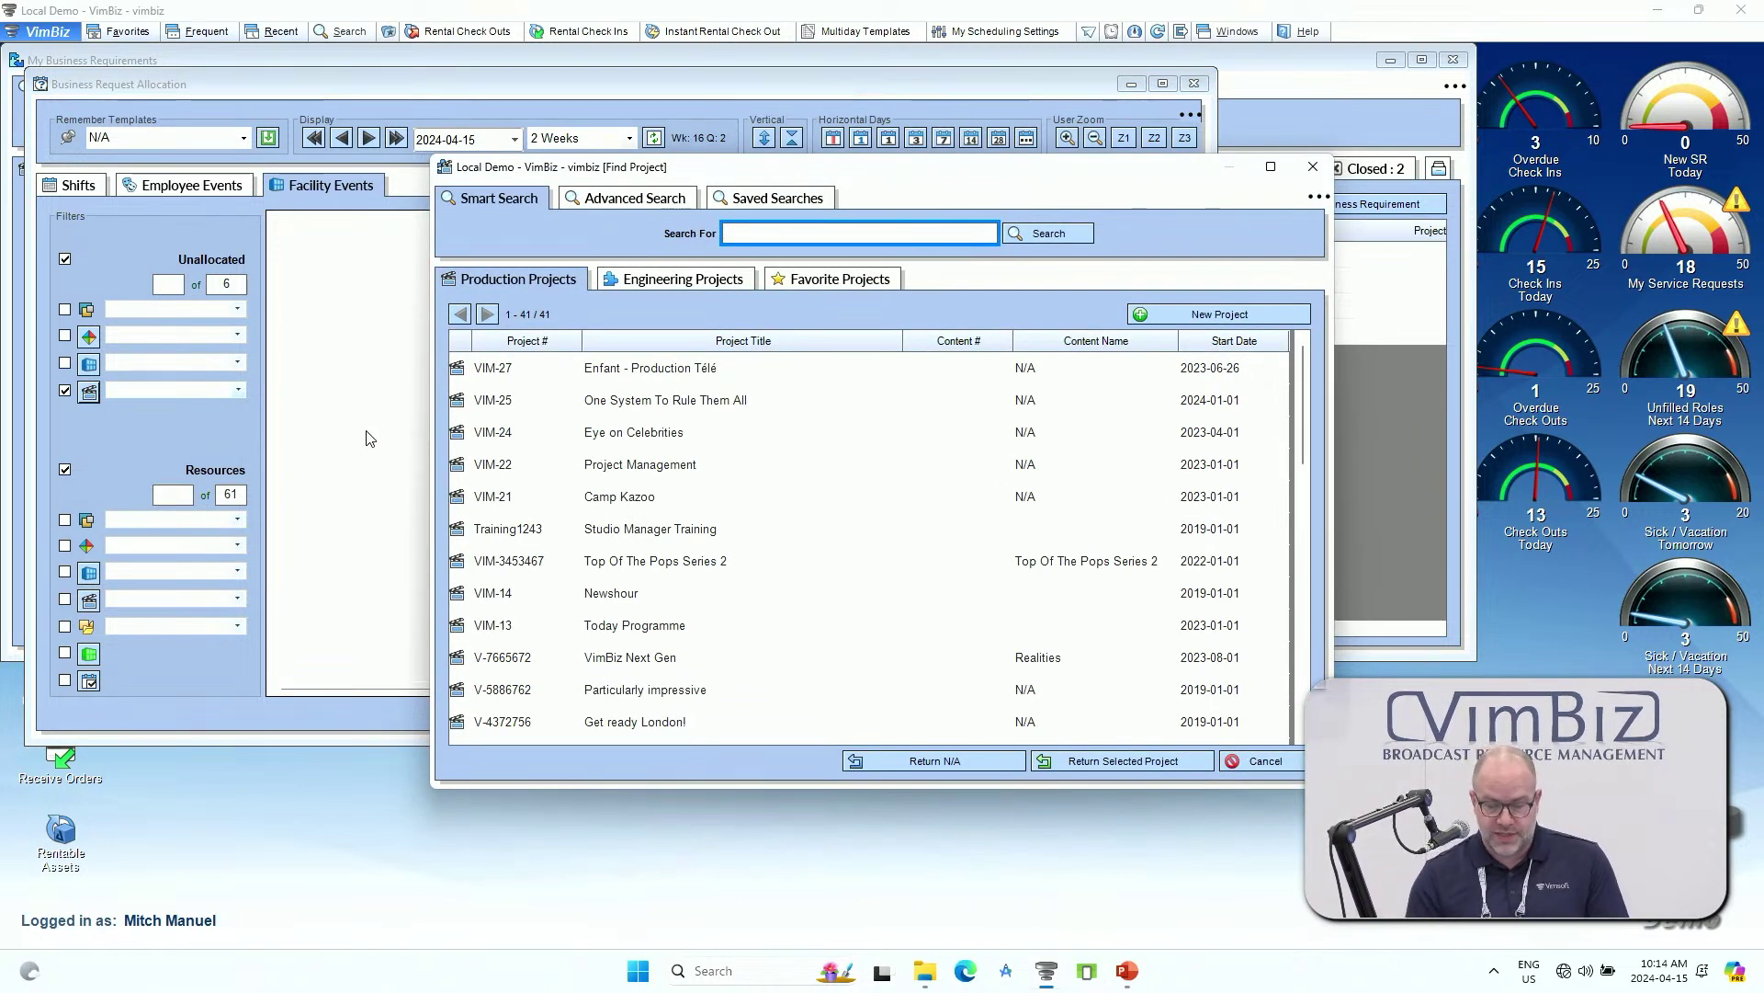
text(ROI)
click(1048, 233)
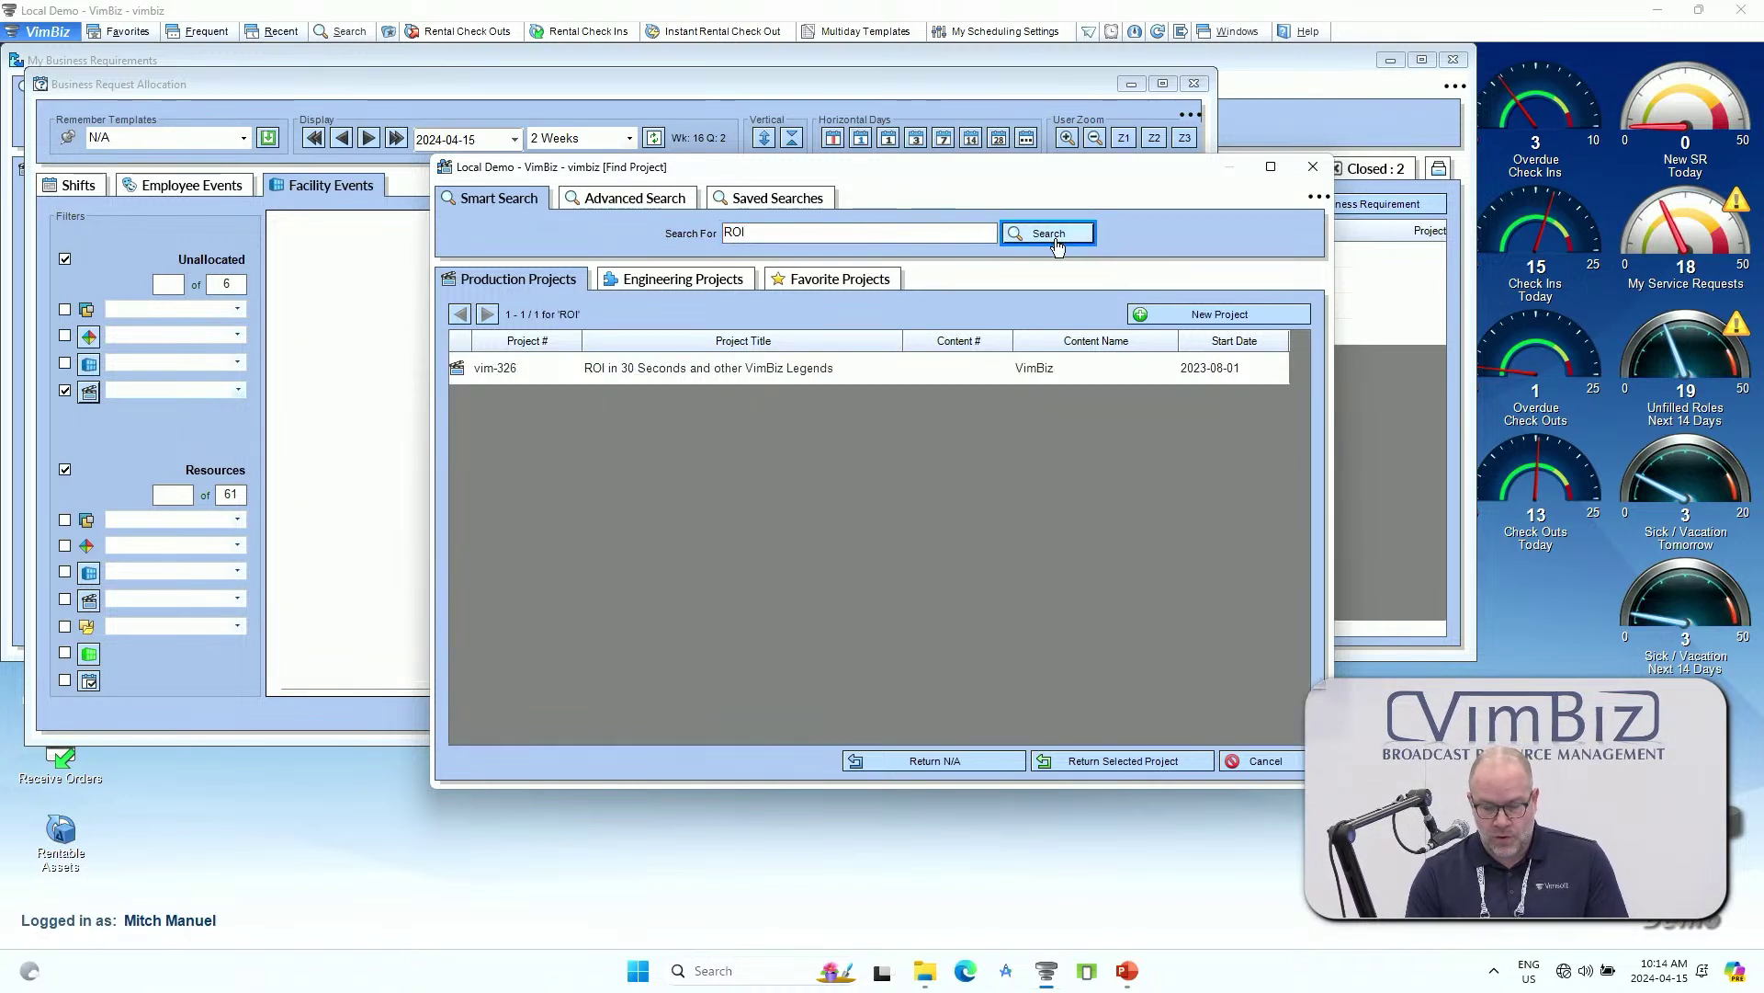
click(809, 372)
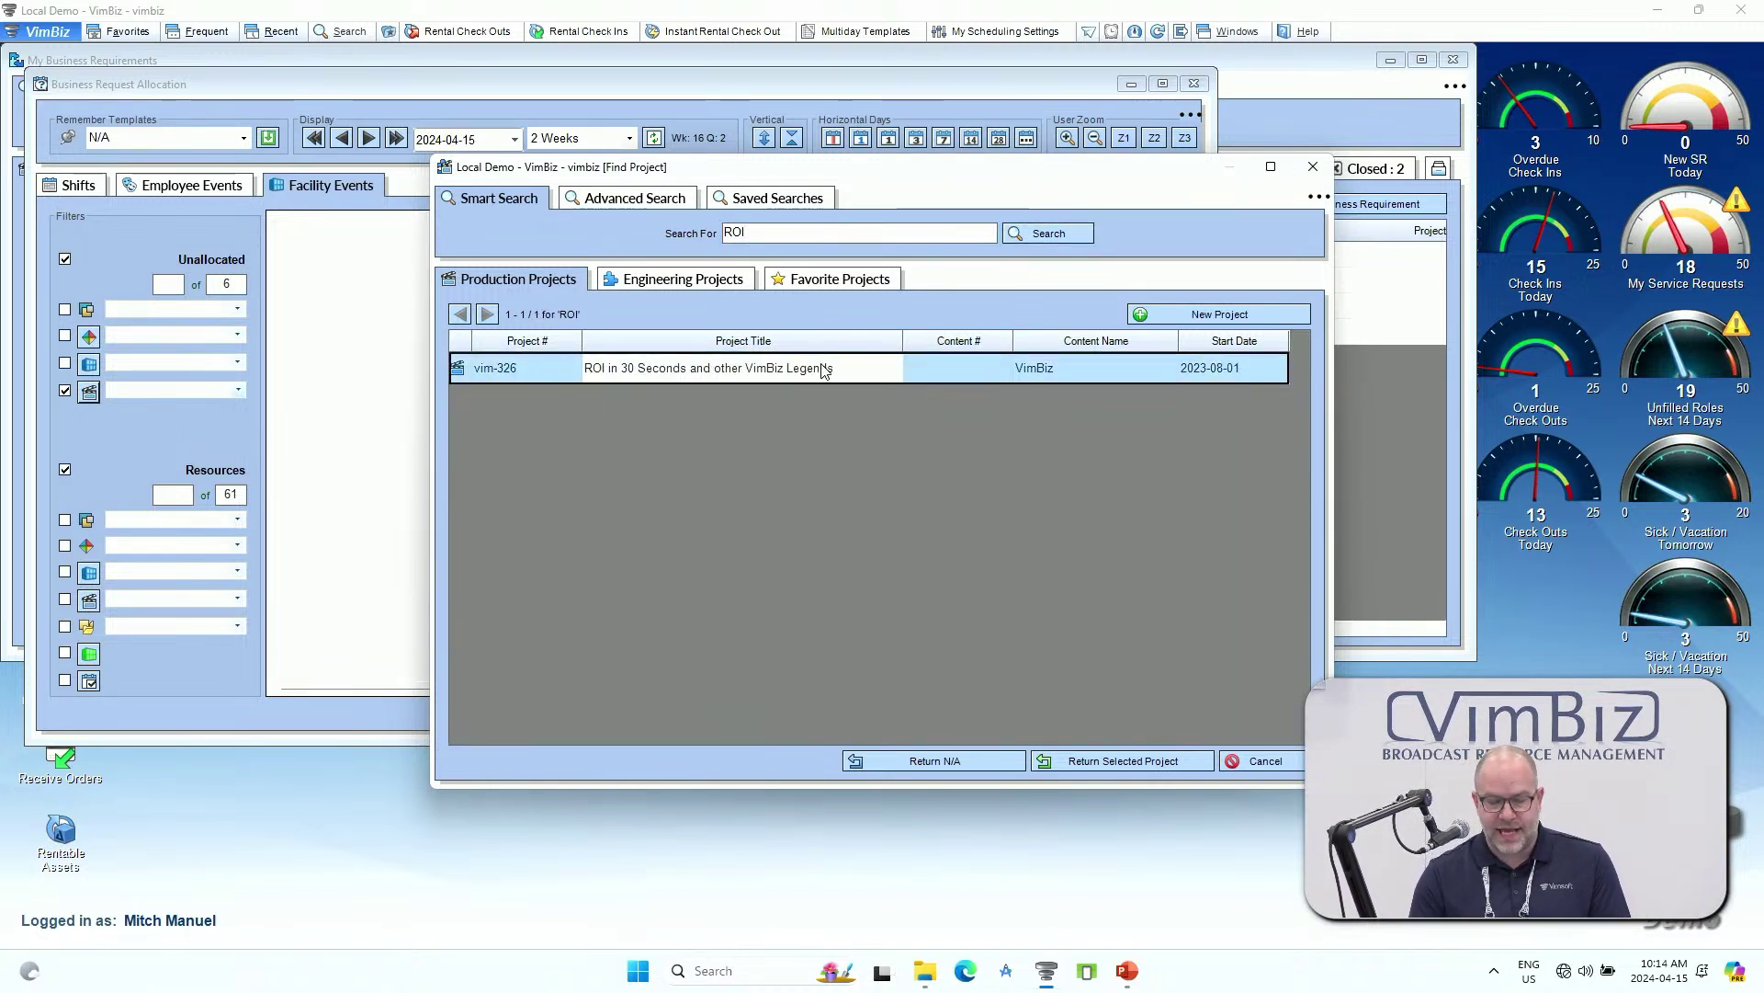
click(1121, 765)
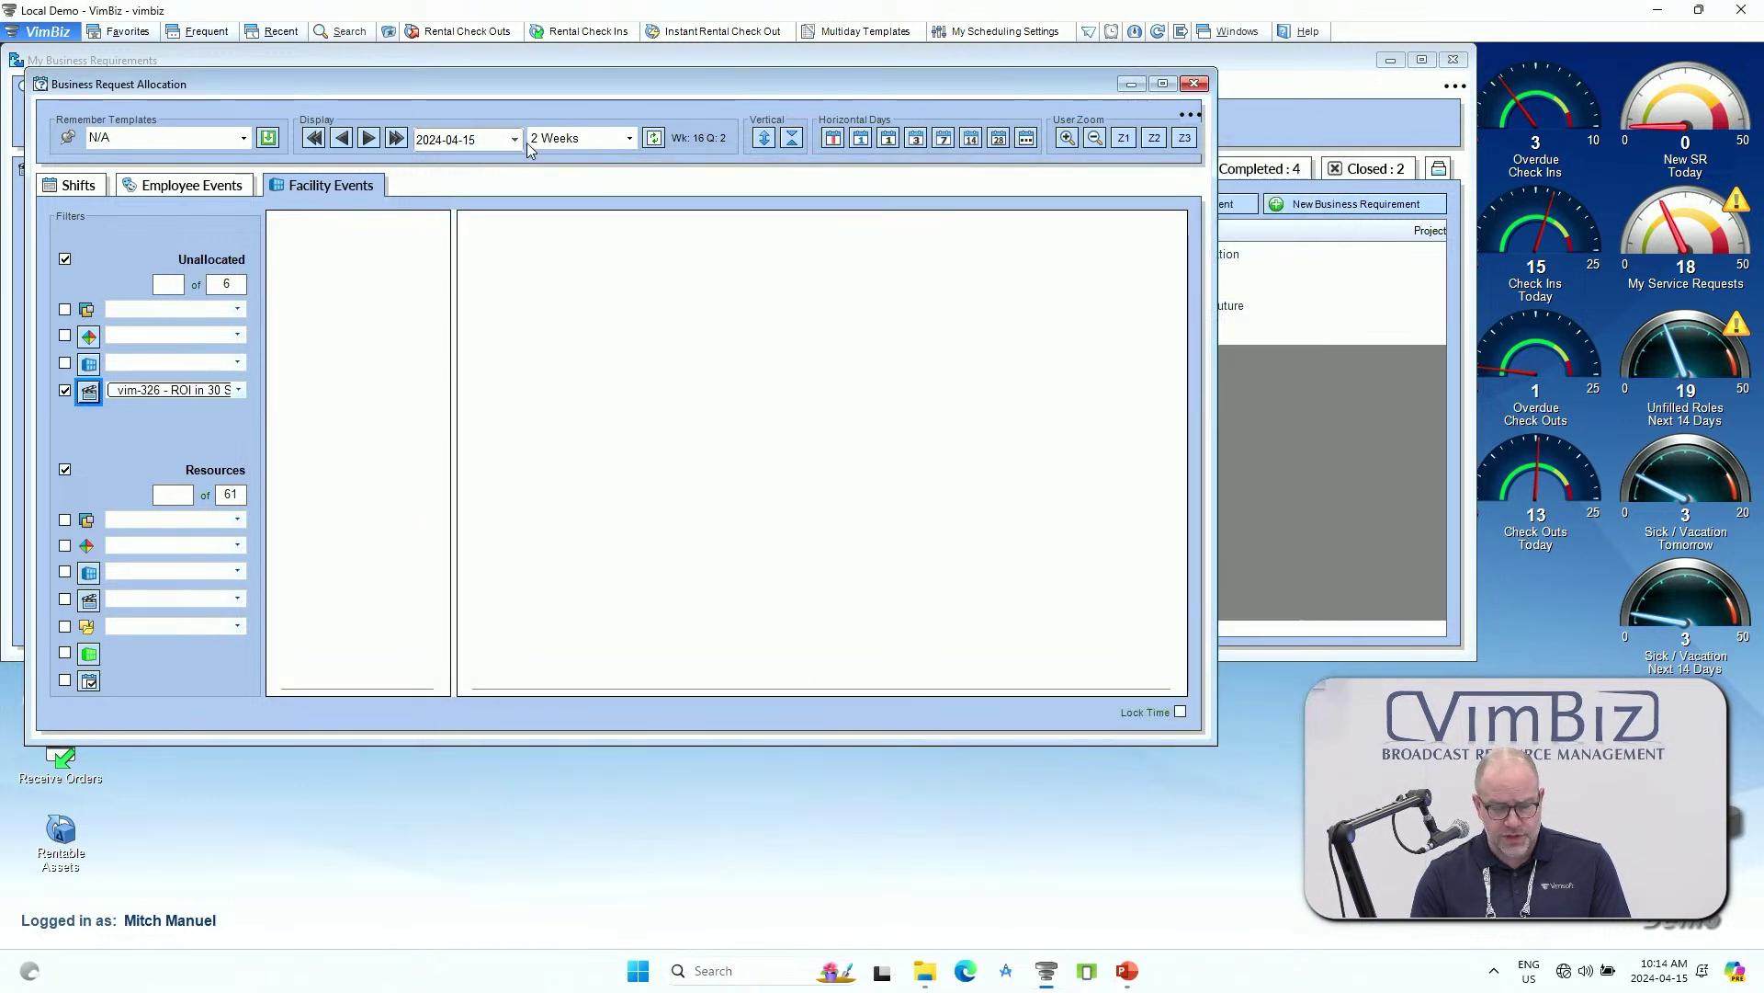
Show the maximized schedule from 2024-04-22 and select the four Virtual OB Mobile events from April 23 to 26.
click(514, 139)
click(452, 300)
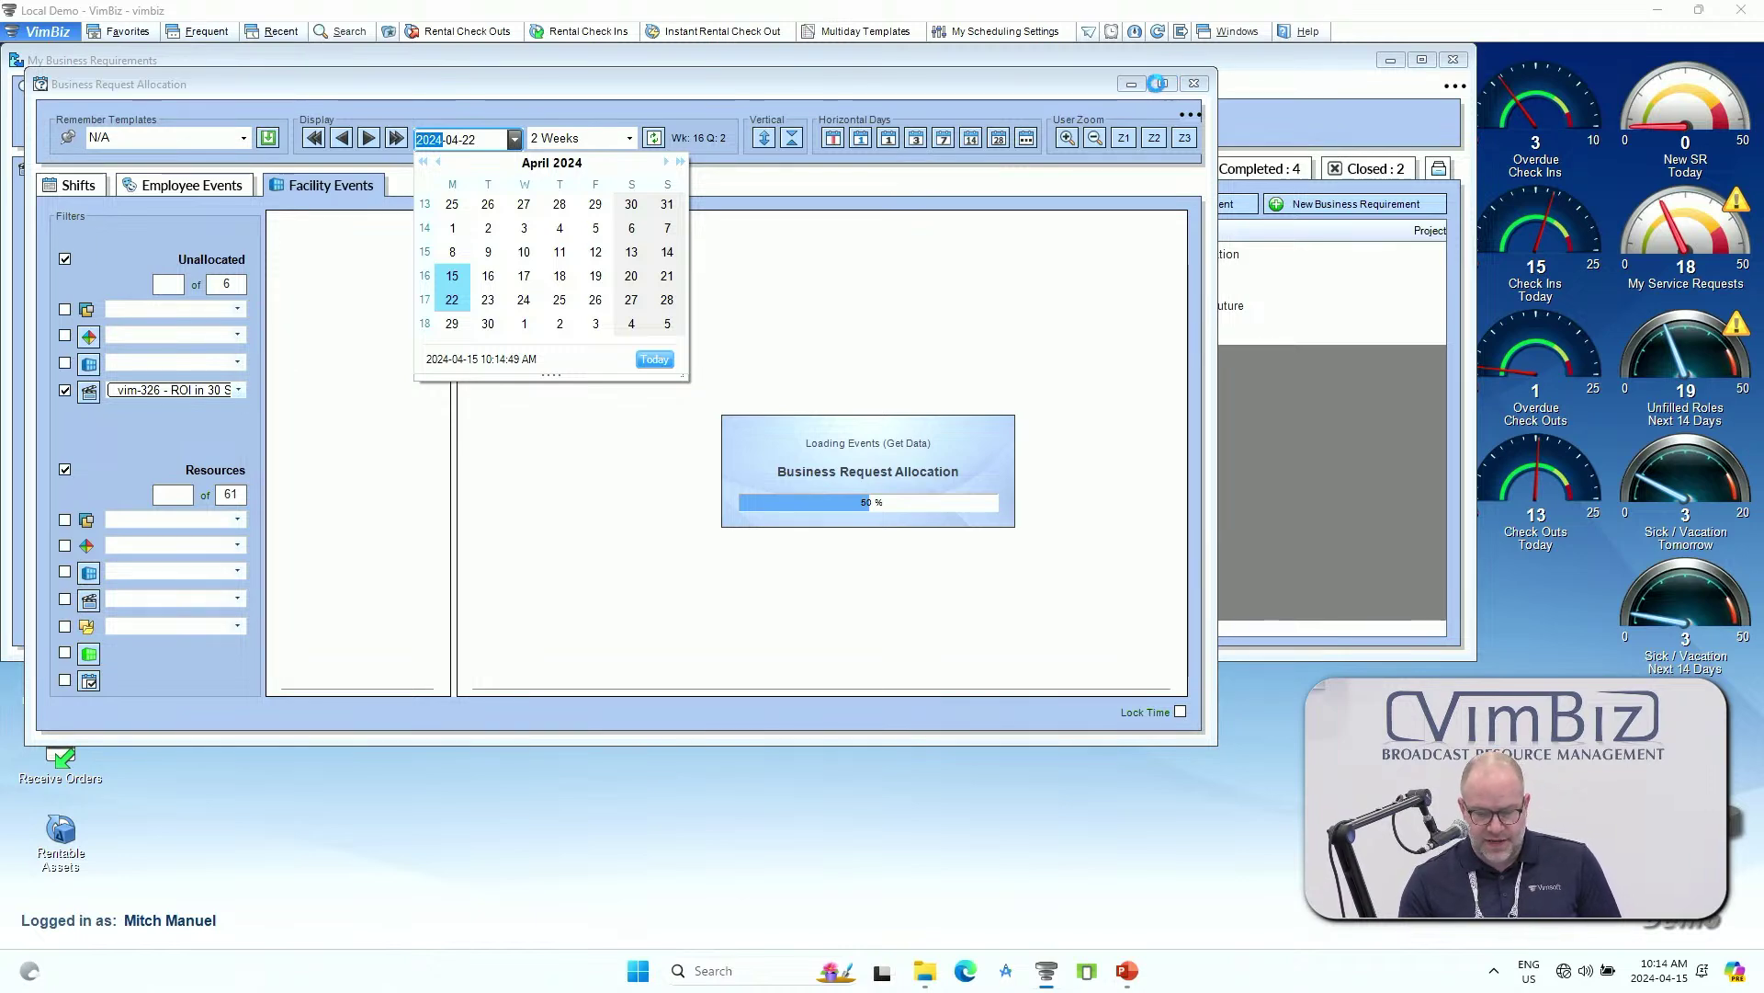
click(1162, 85)
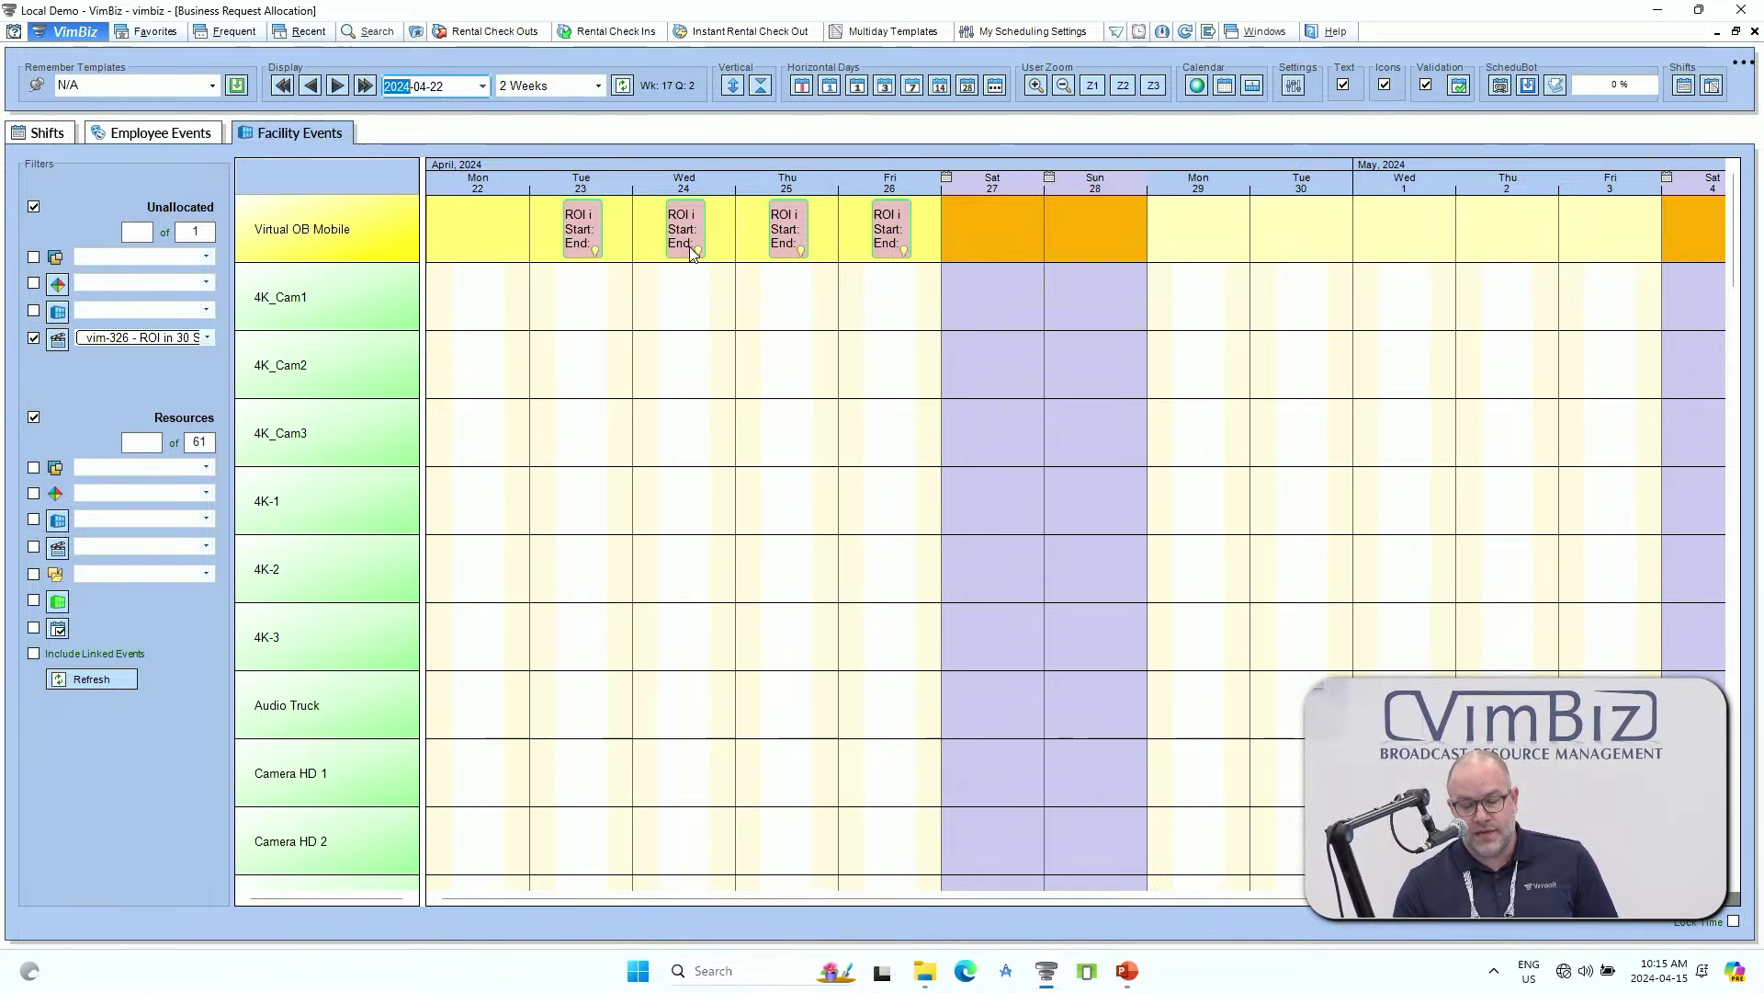
mouse_move(692, 253)
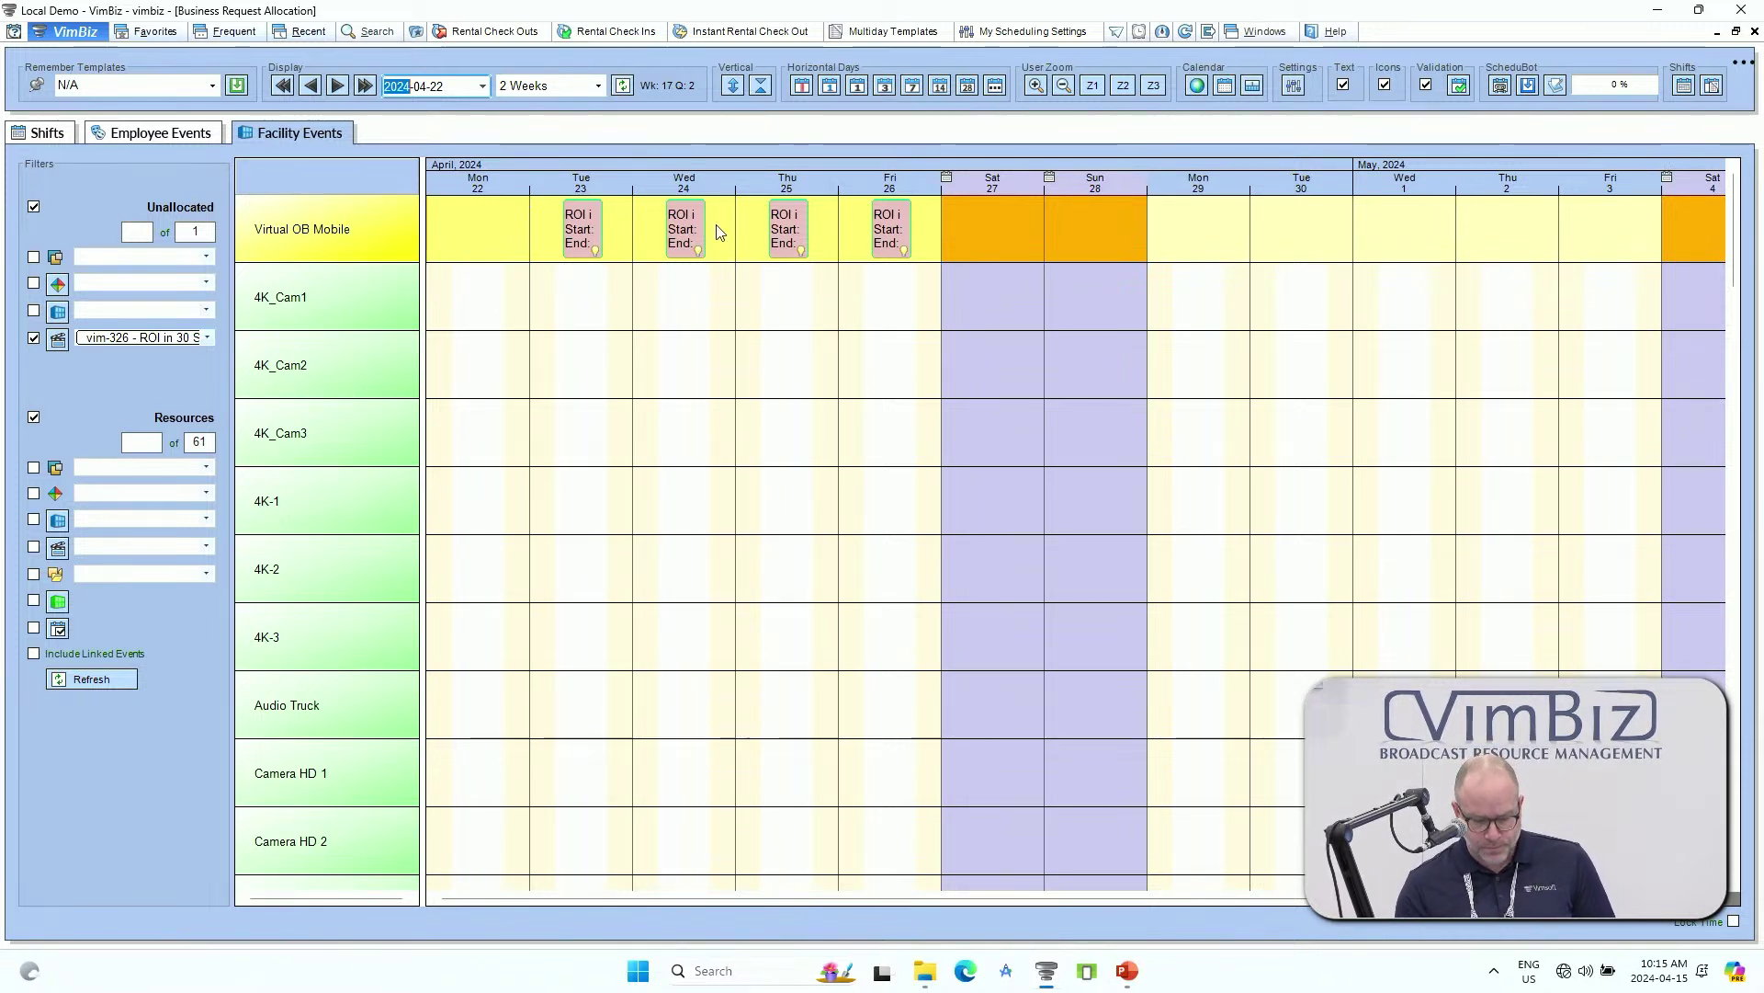
drag(937, 243, 496, 222)
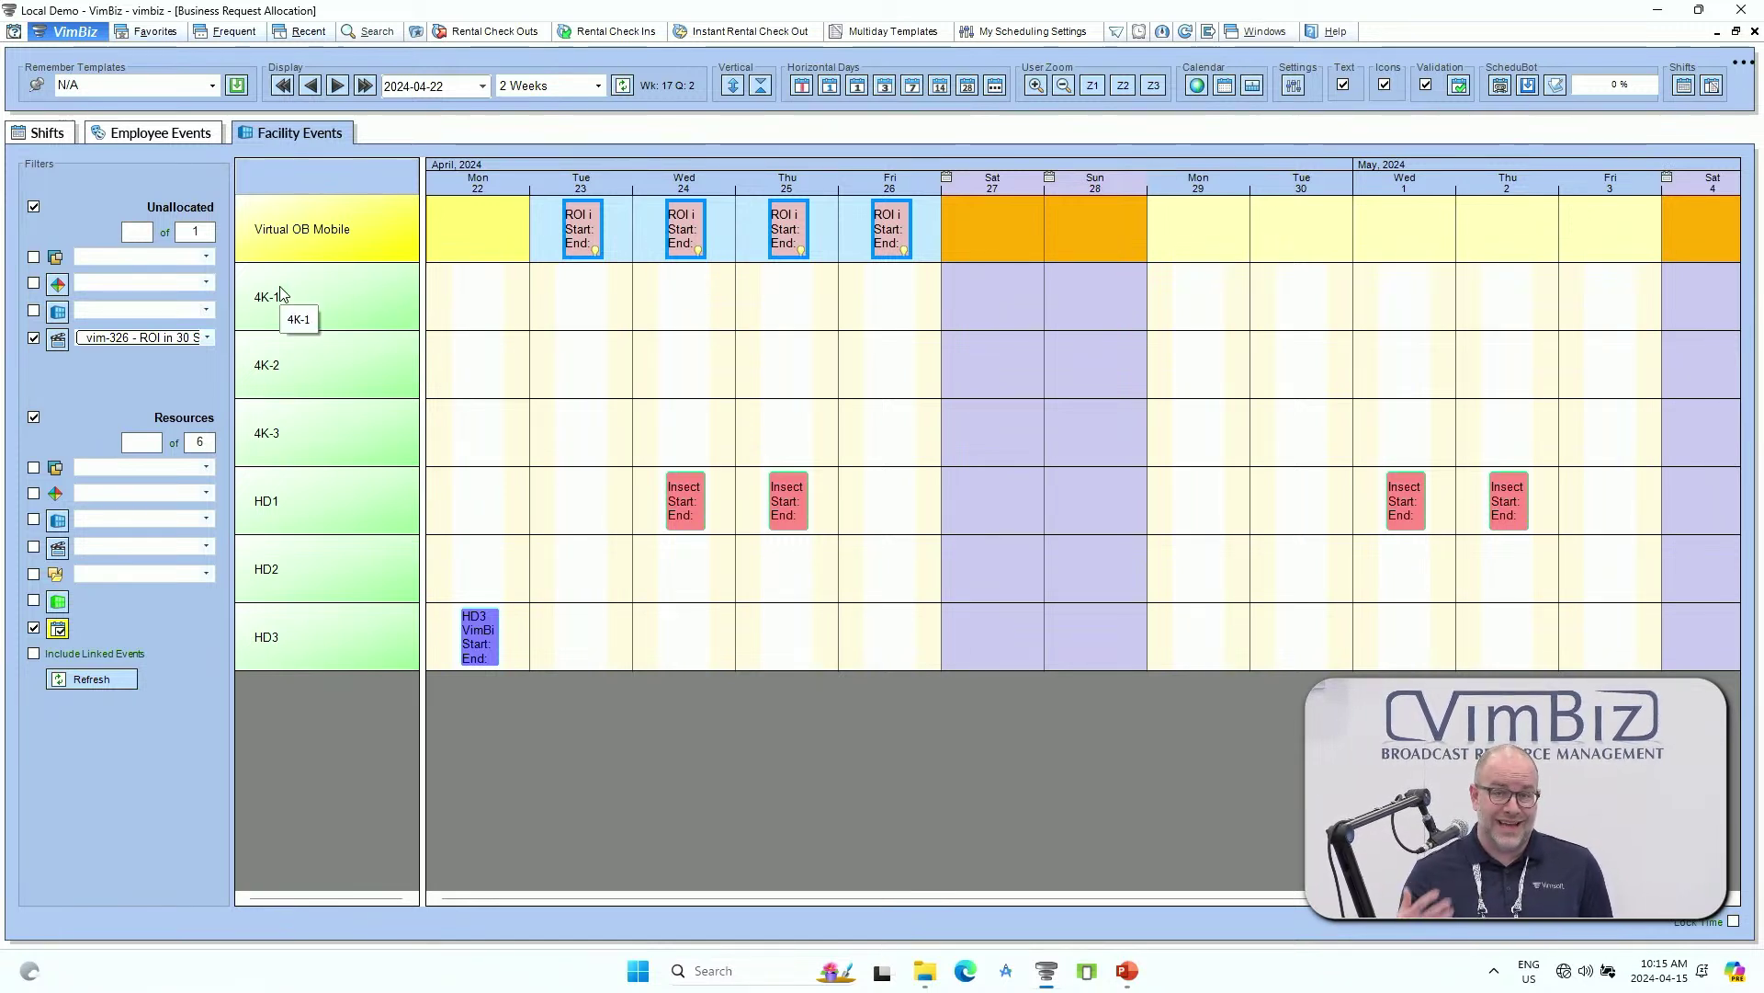
Inspect the facility details and assets of 4K-1, and allocate the four selected Virtual OB Mobile events to it.
click(311, 297)
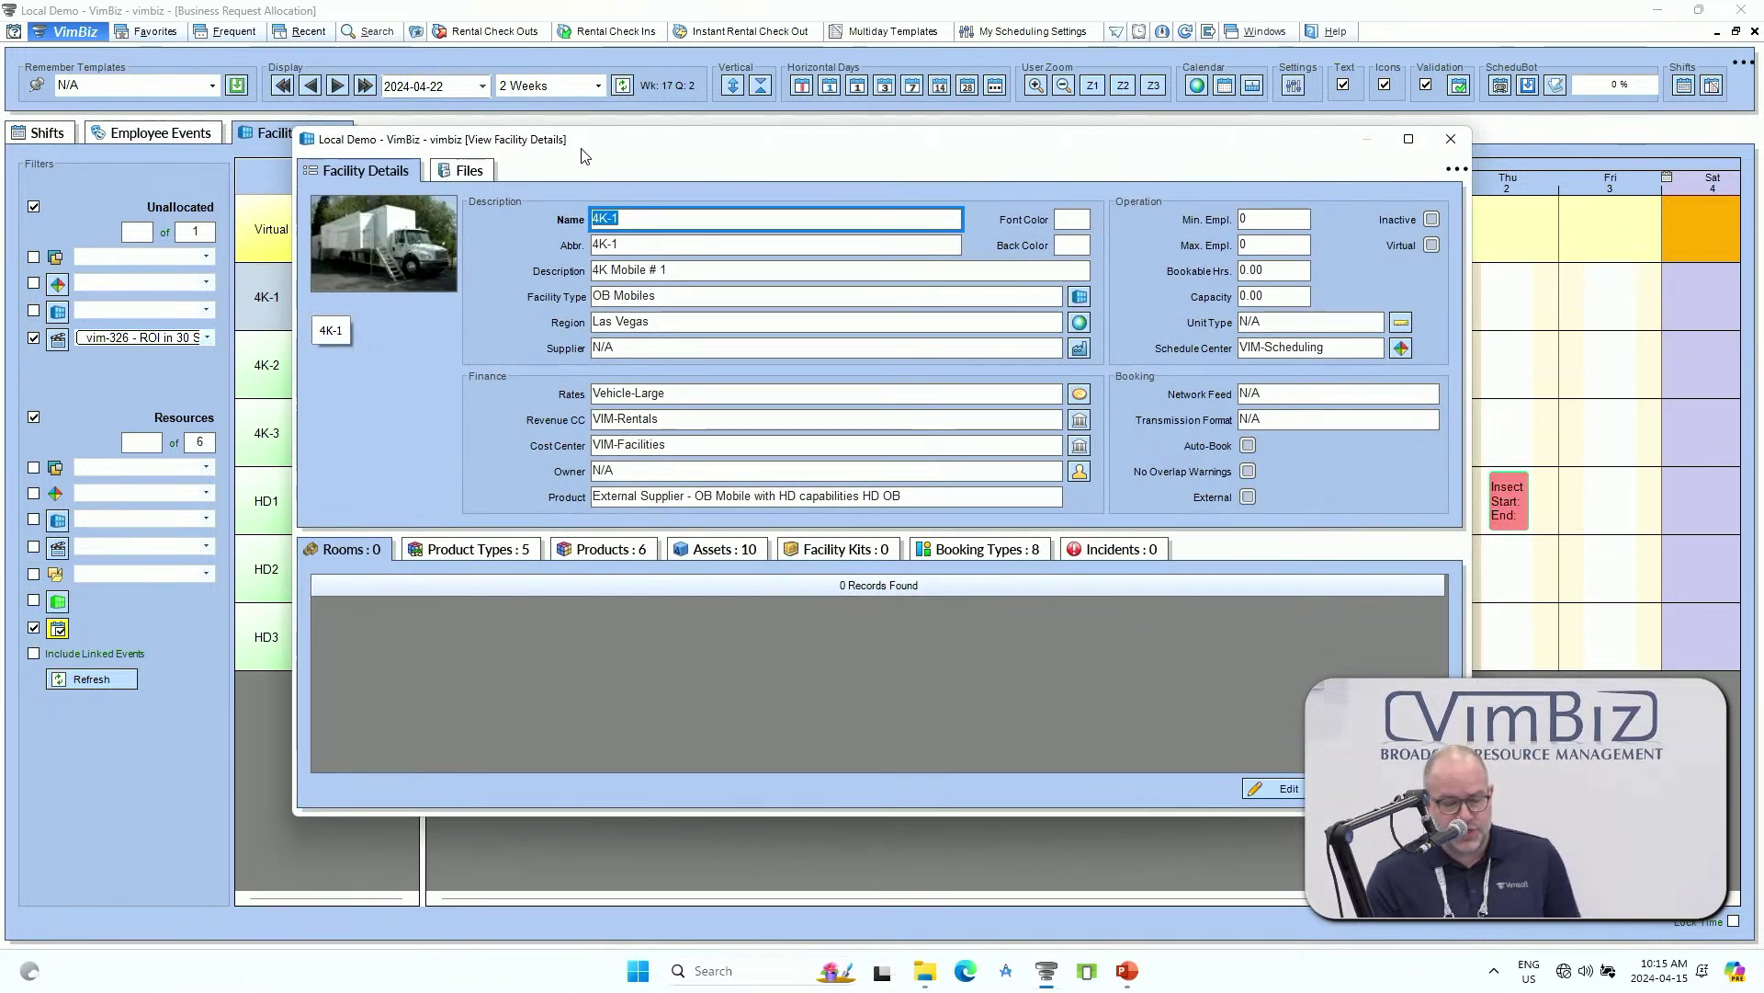
drag(581, 154, 619, 196)
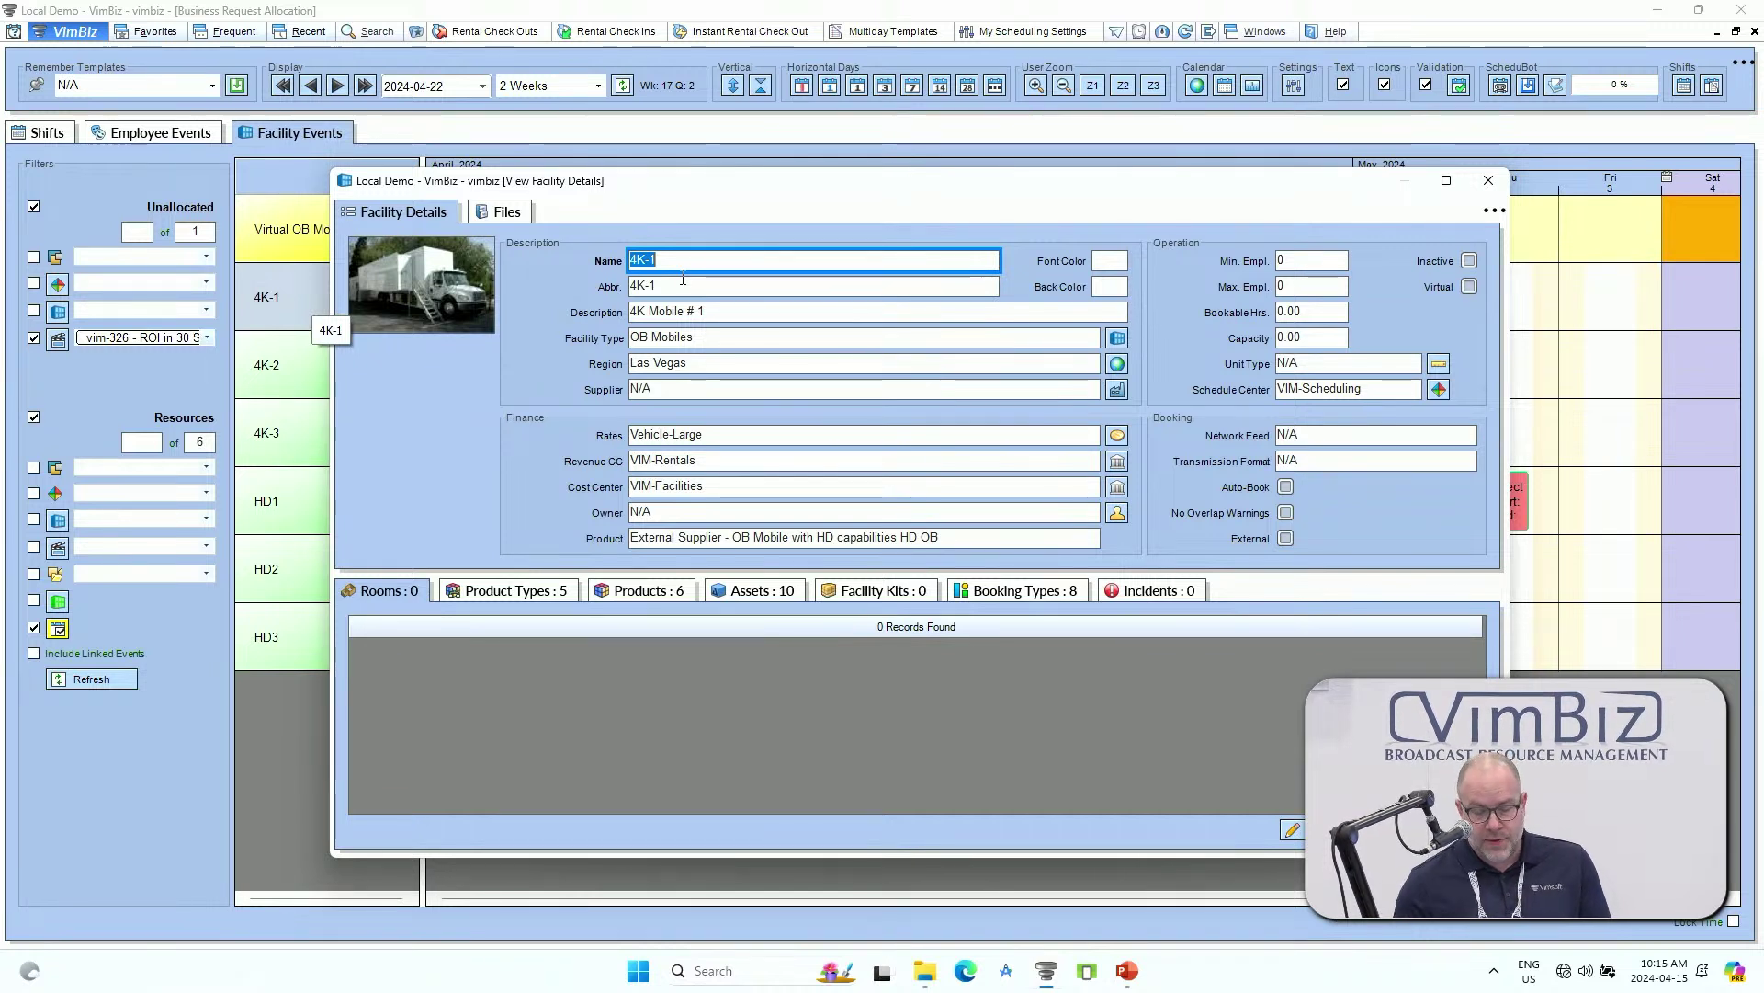
click(777, 592)
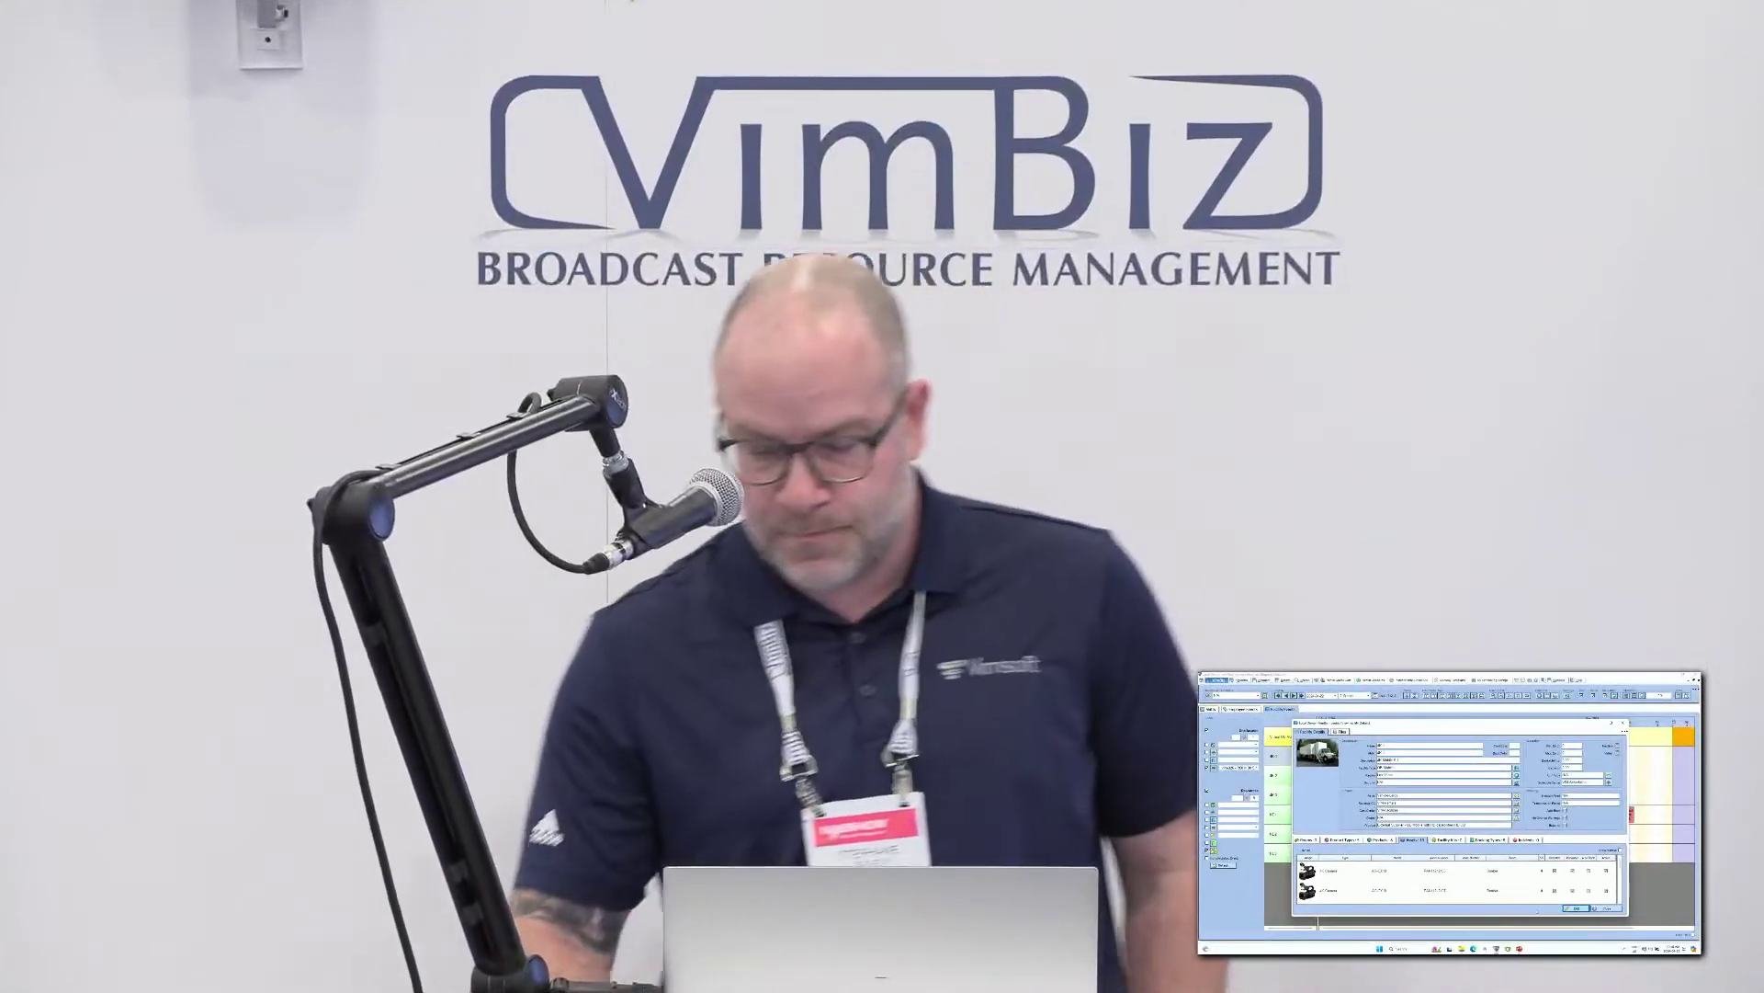
click(1607, 908)
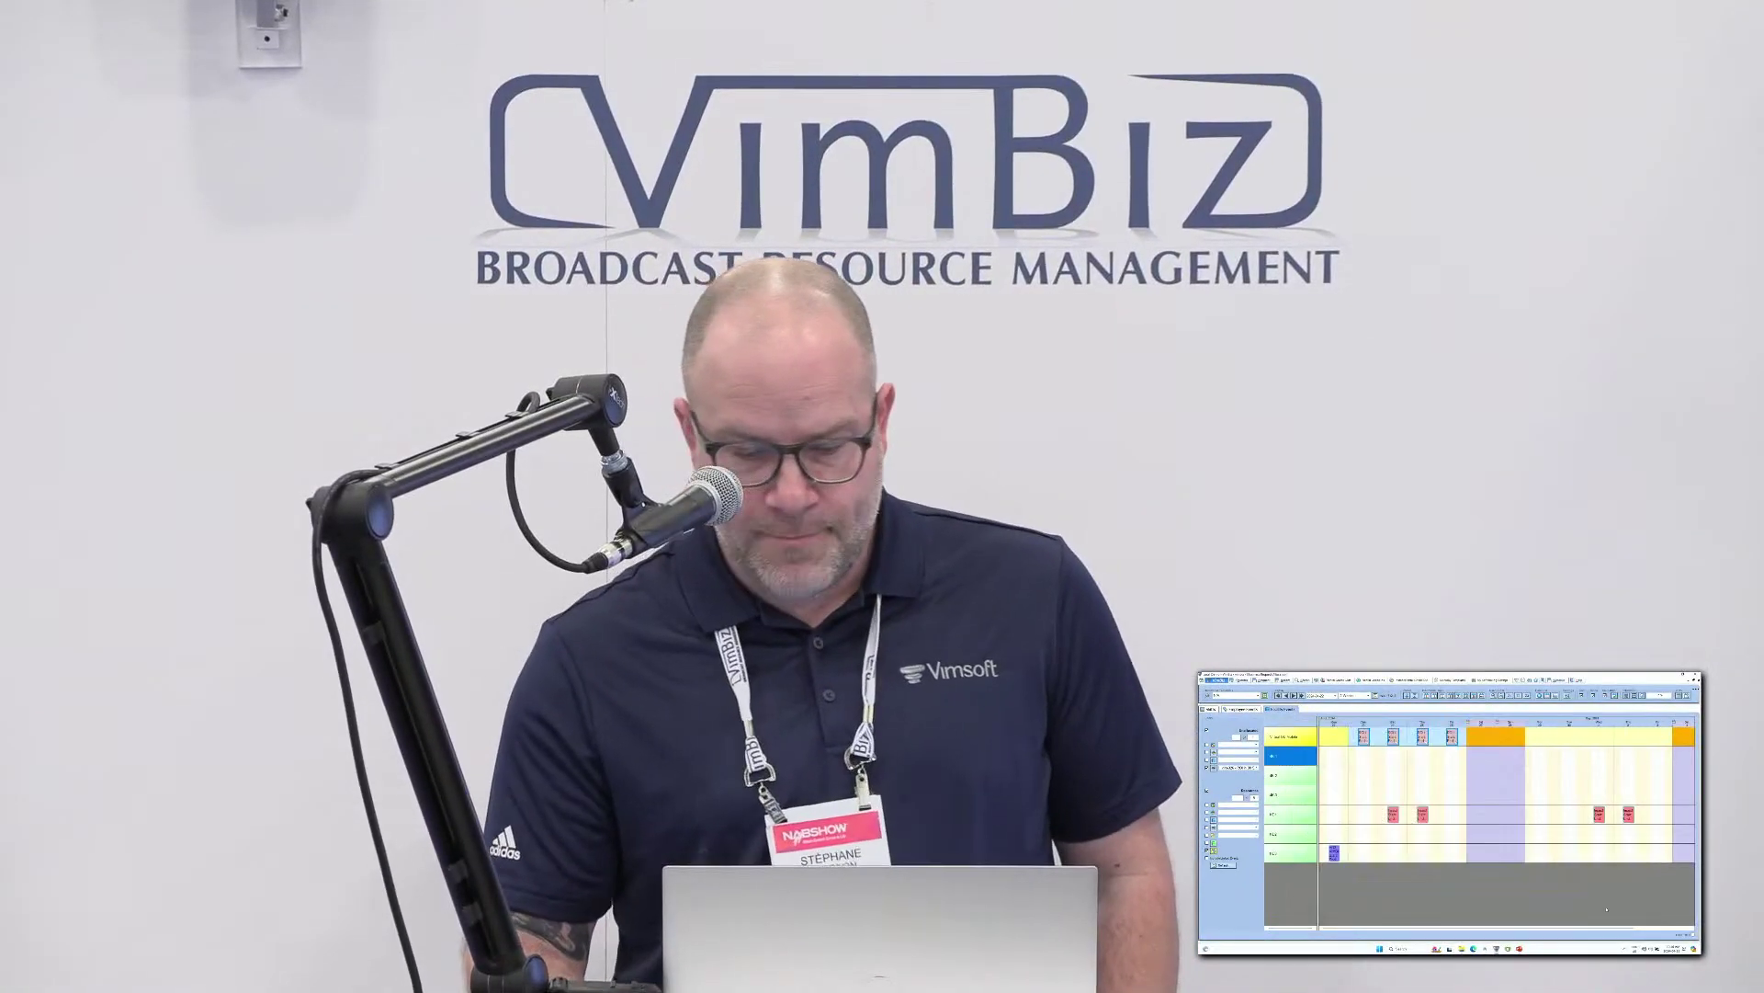
drag(1364, 737, 1364, 758)
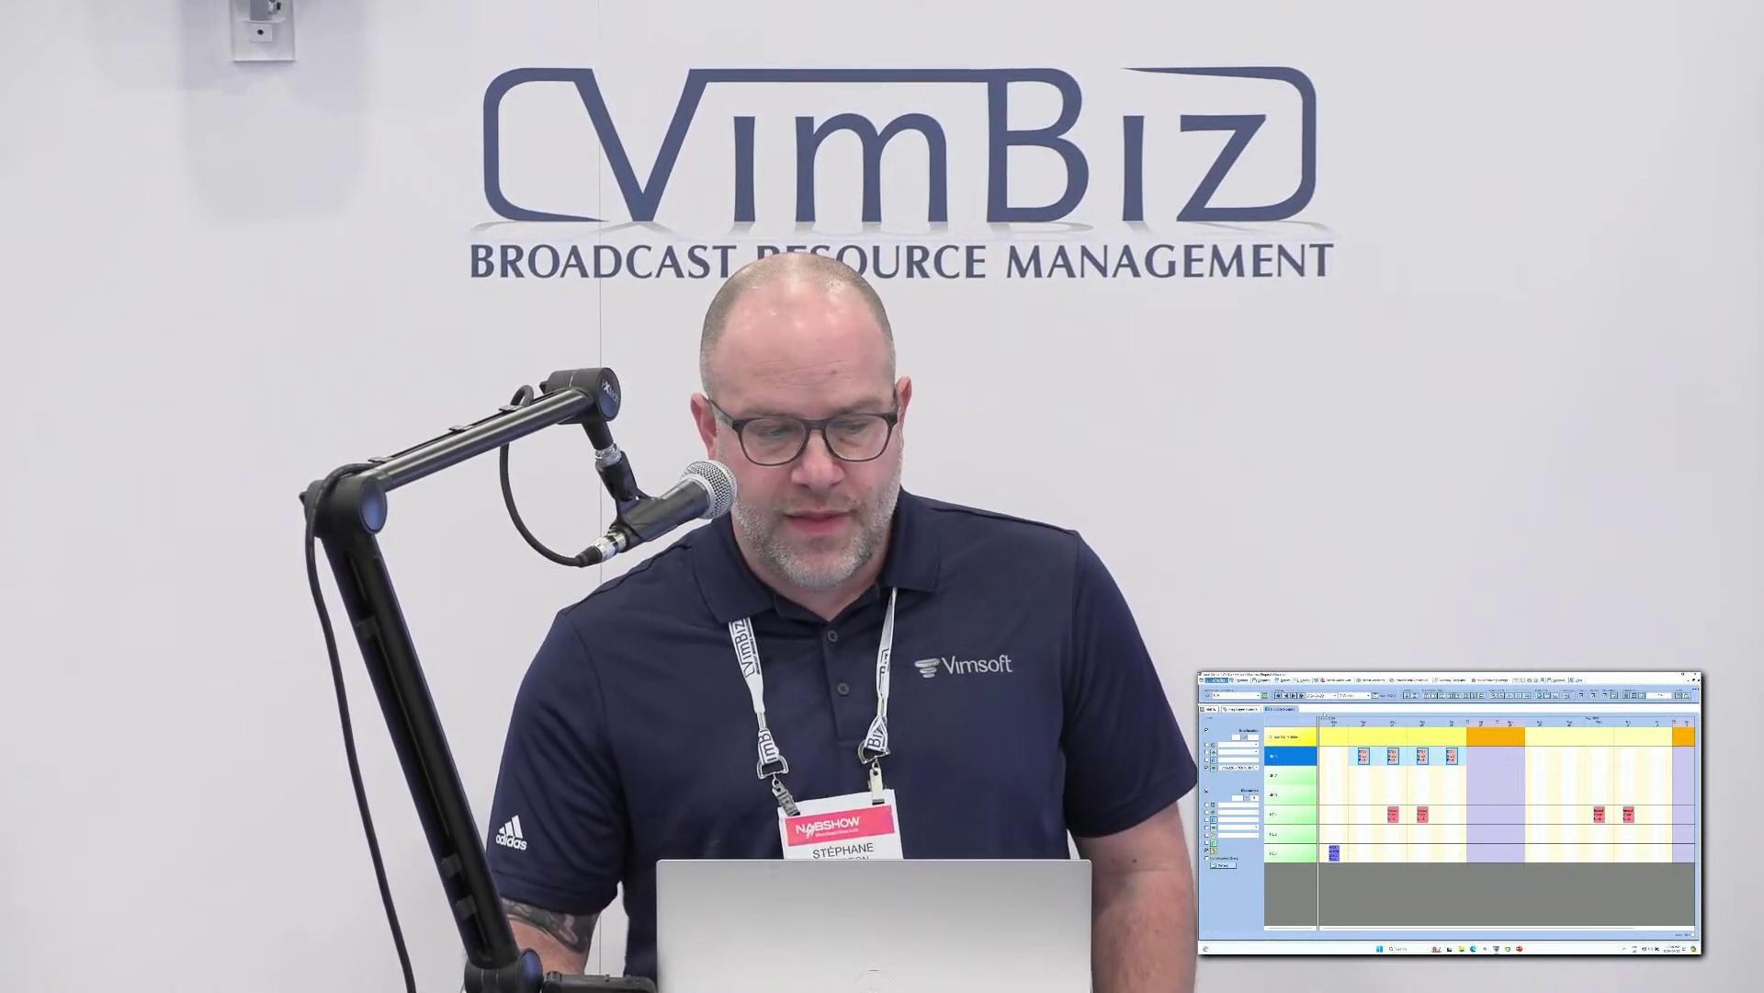
Open Manage Rental Requests and list the requests under review.
click(1218, 681)
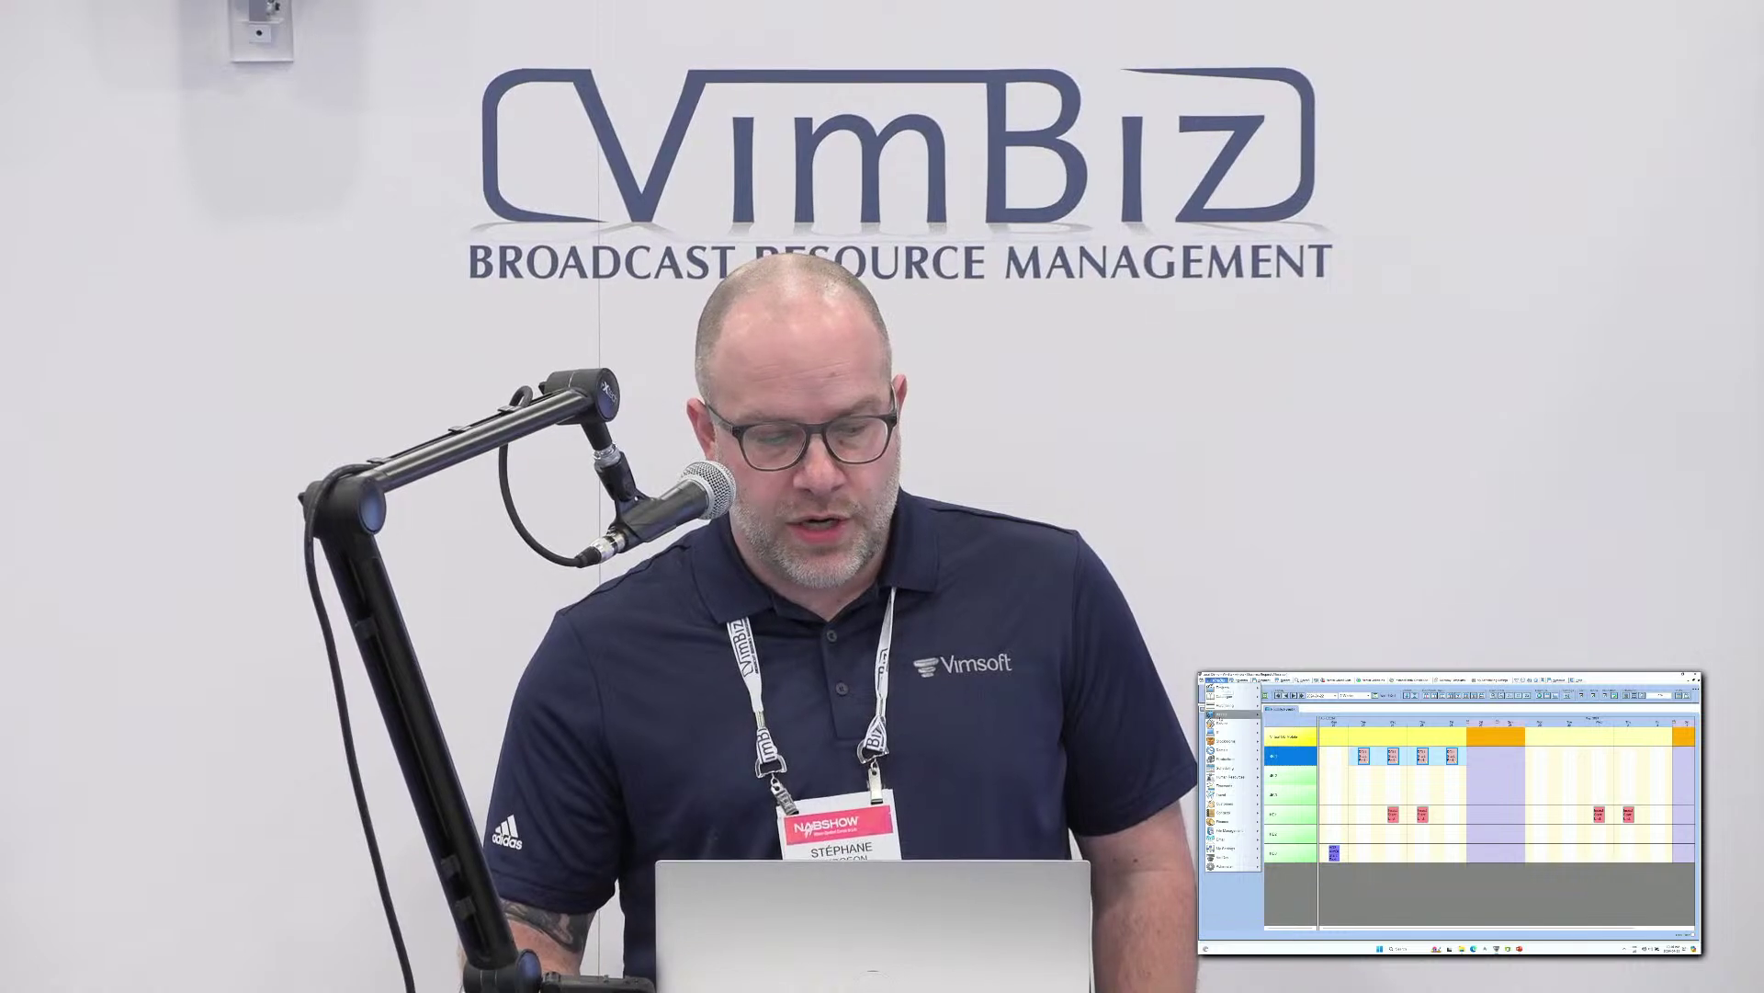
mouse_move(1241, 776)
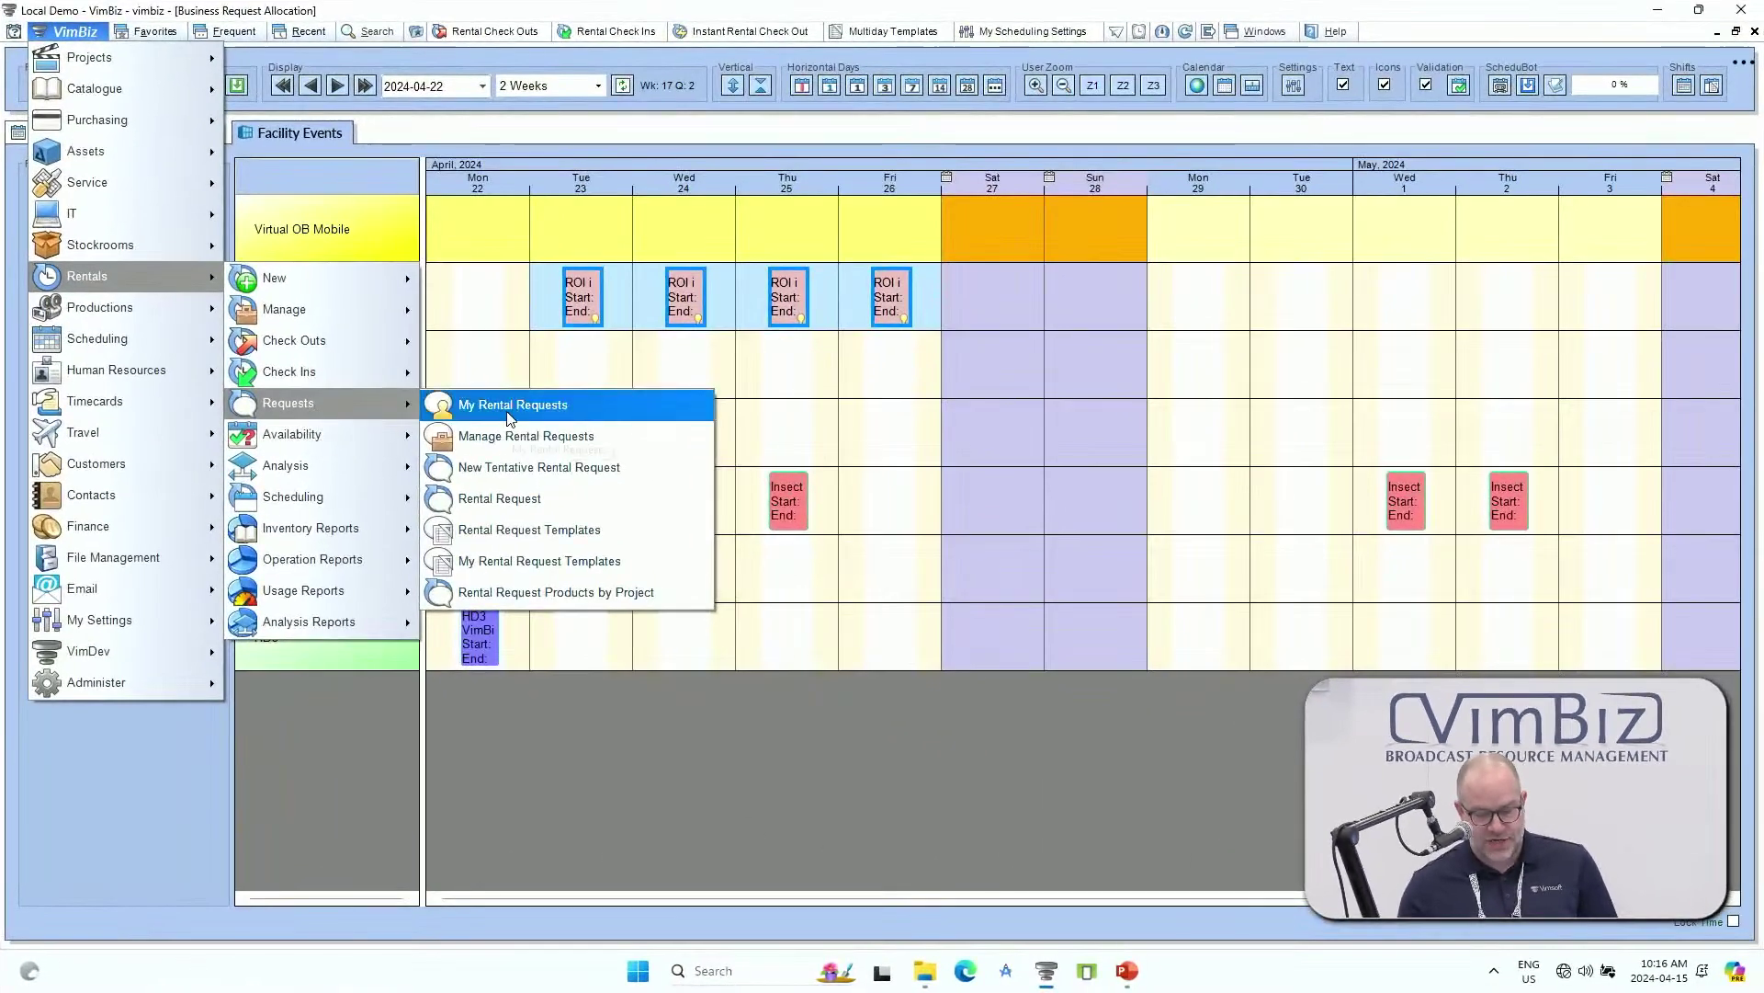
click(508, 415)
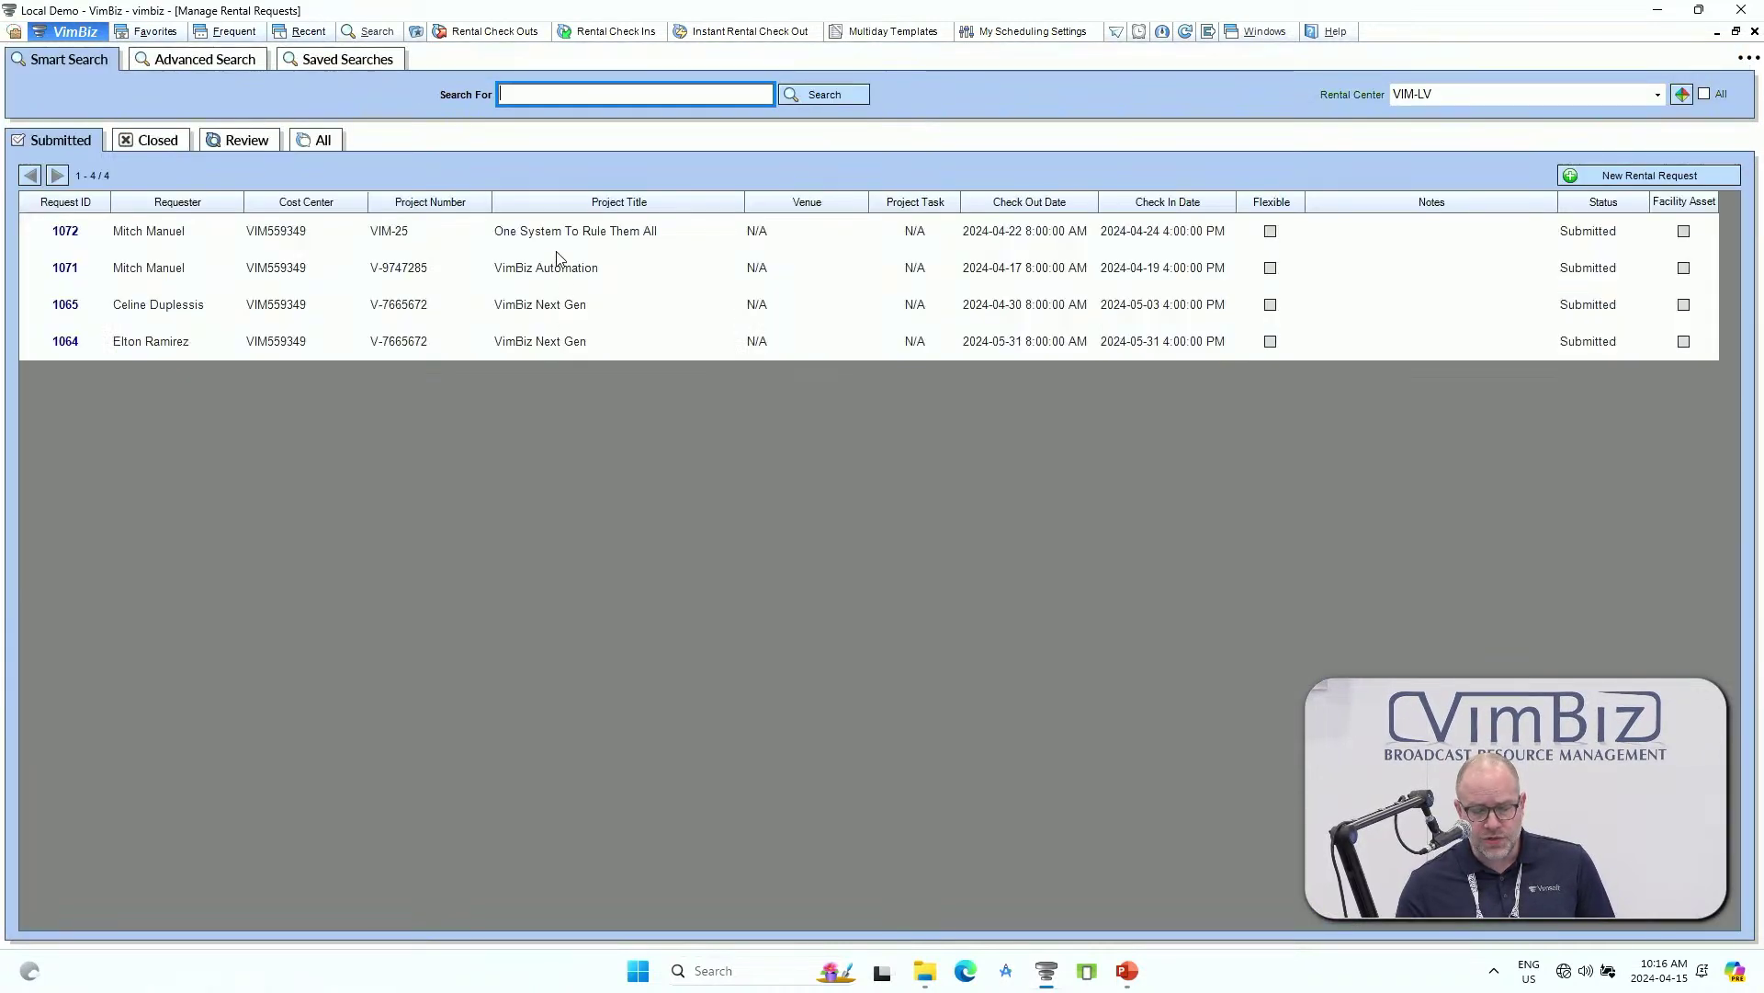
click(244, 141)
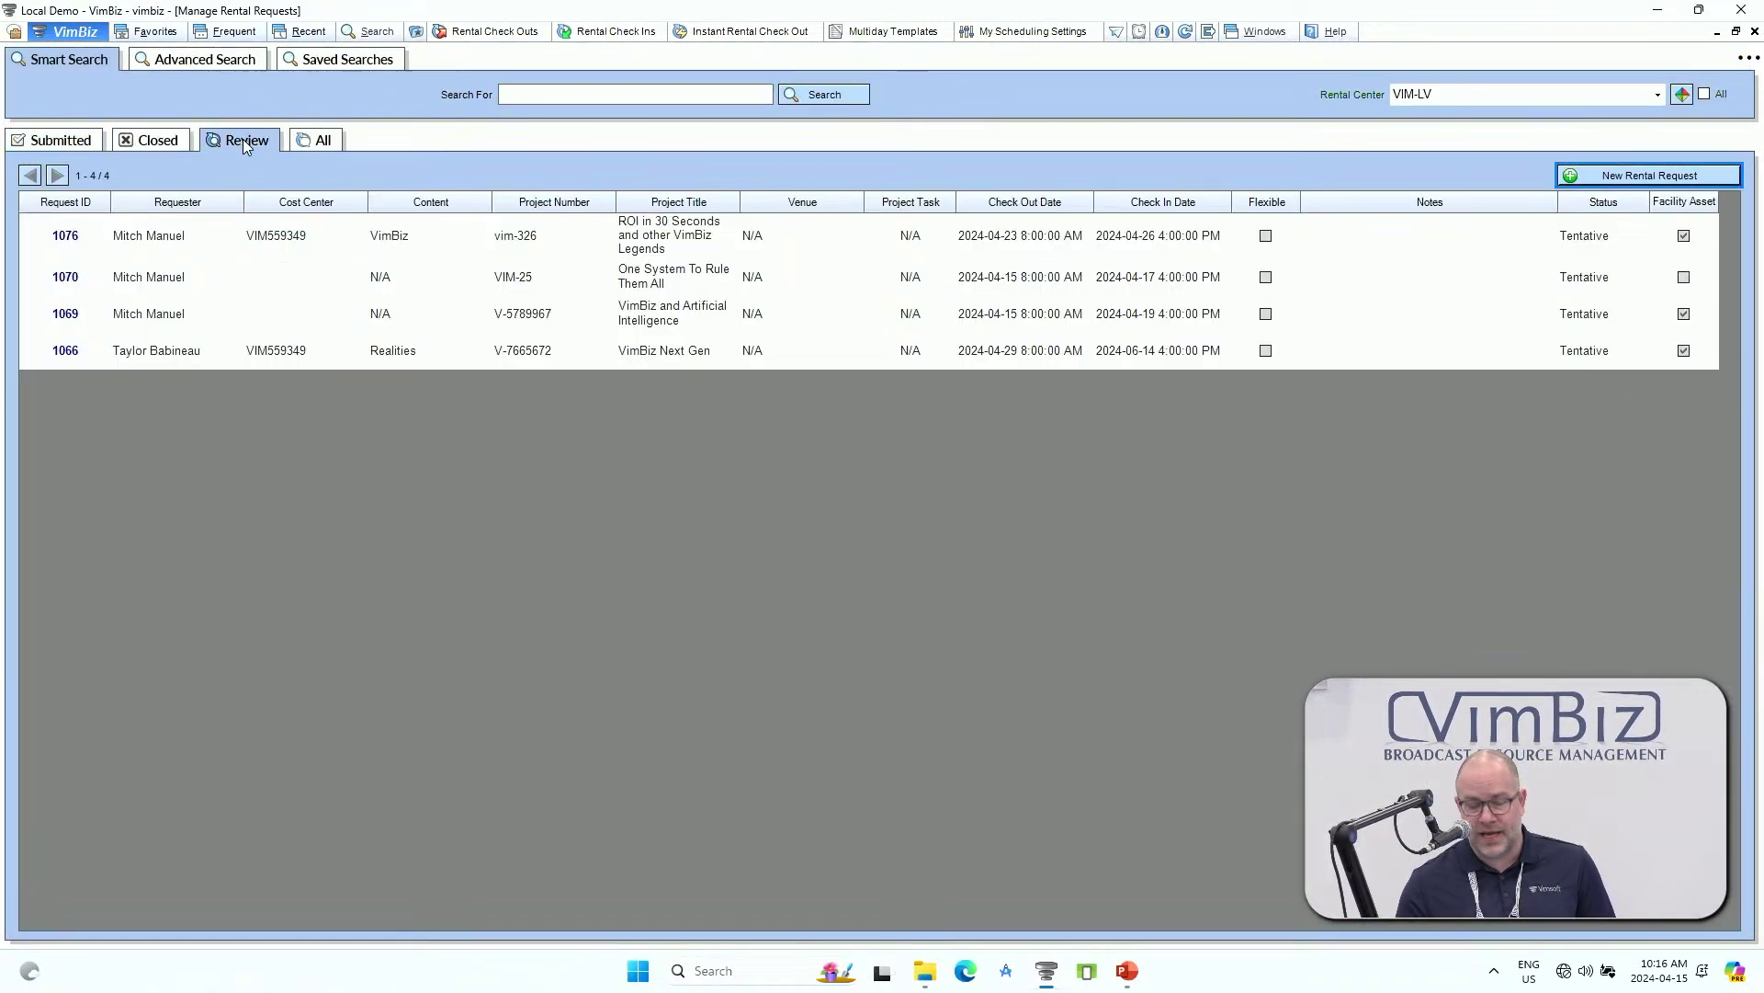
Open the tentative rental request for "ROI in 30 Seconds and other VimBiz Legends" and examine the 4K Camera line among its facility-assigned product types.
double_click(473, 235)
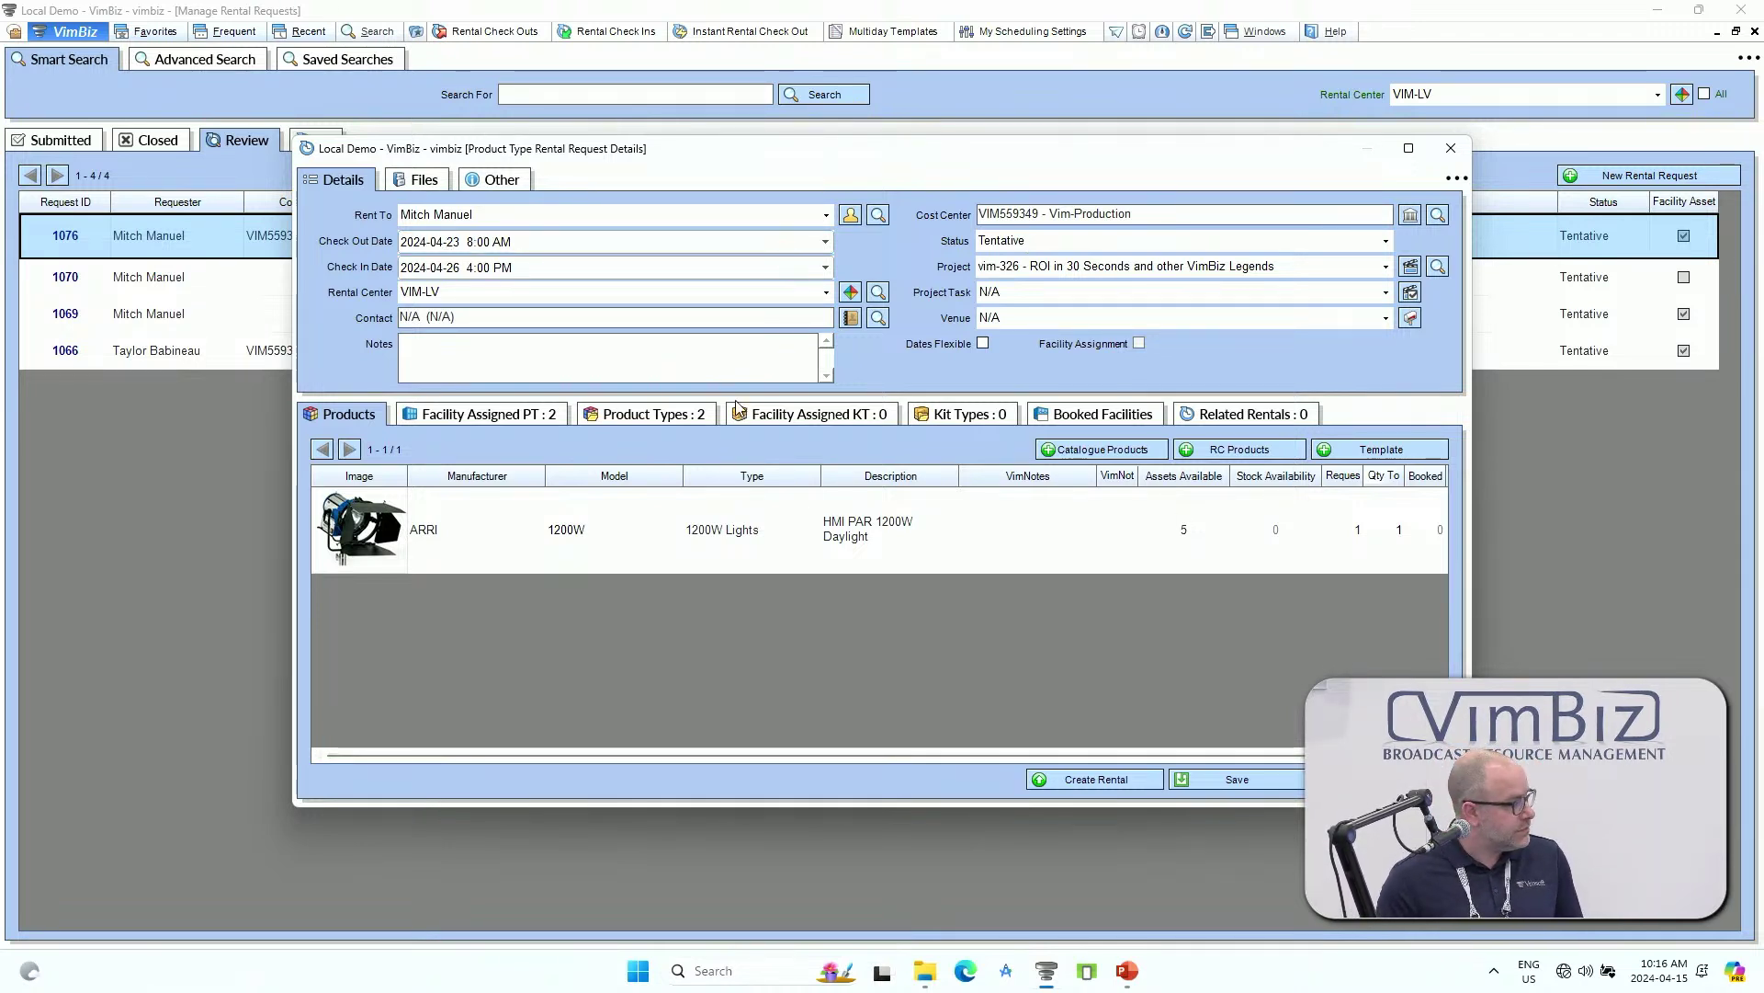
click(526, 416)
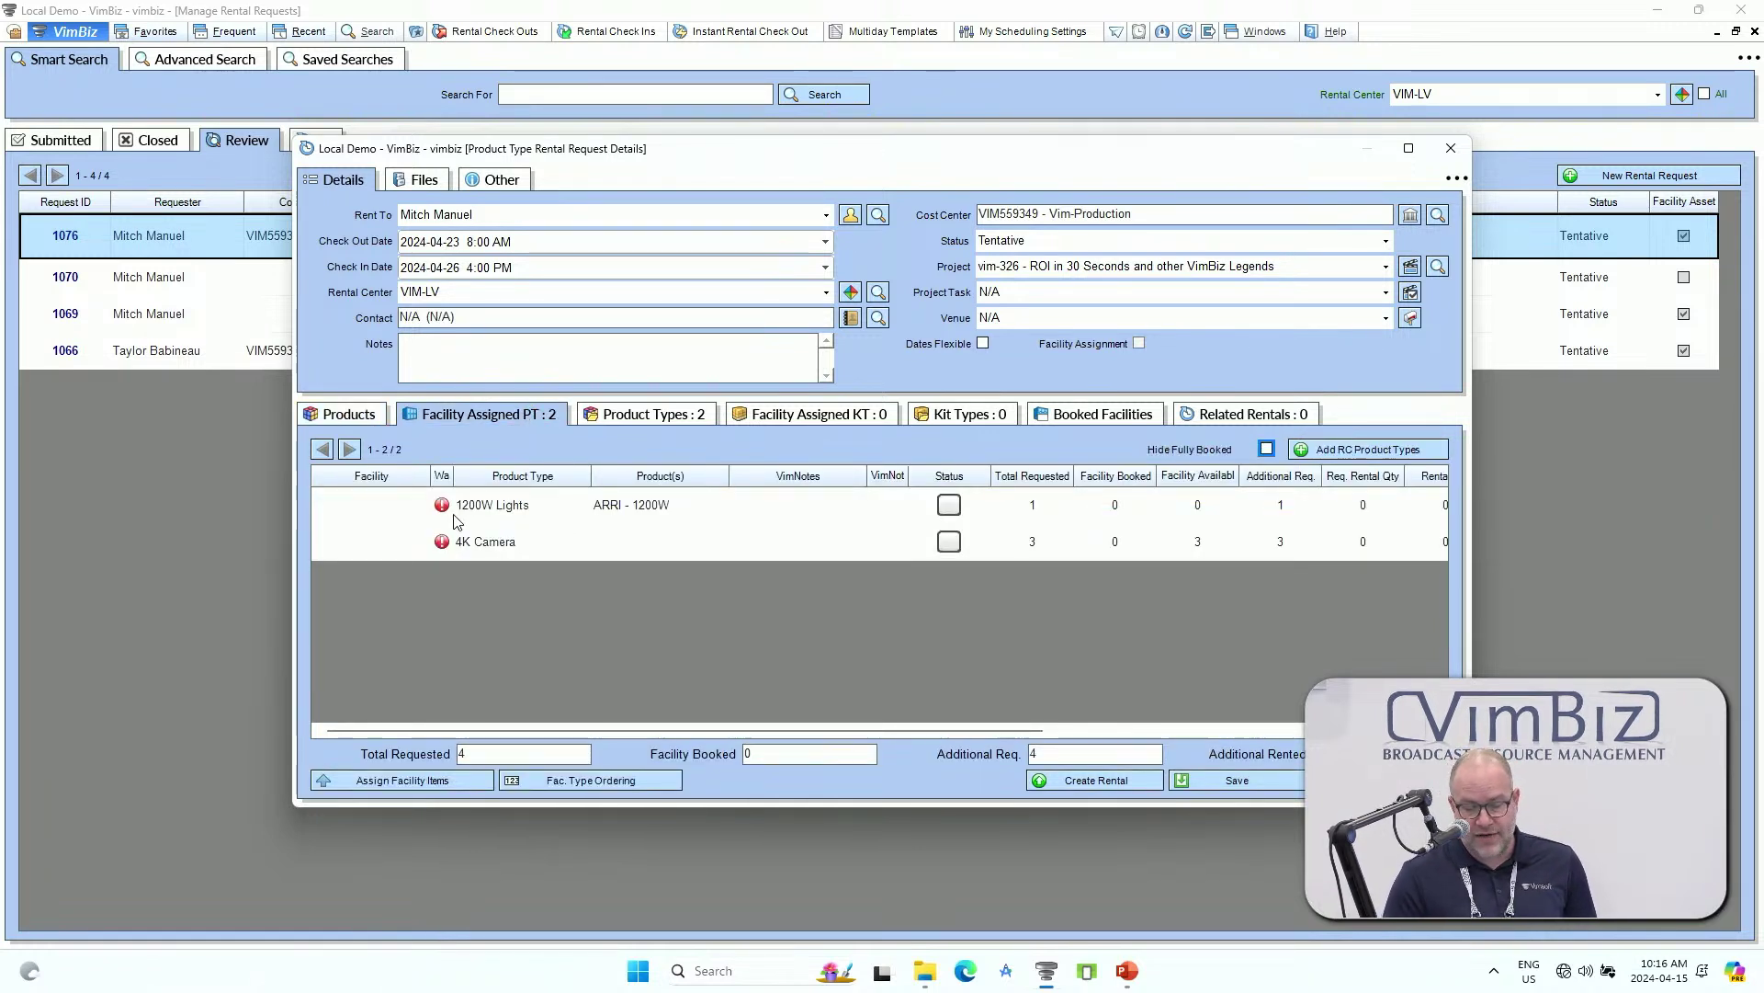
click(508, 548)
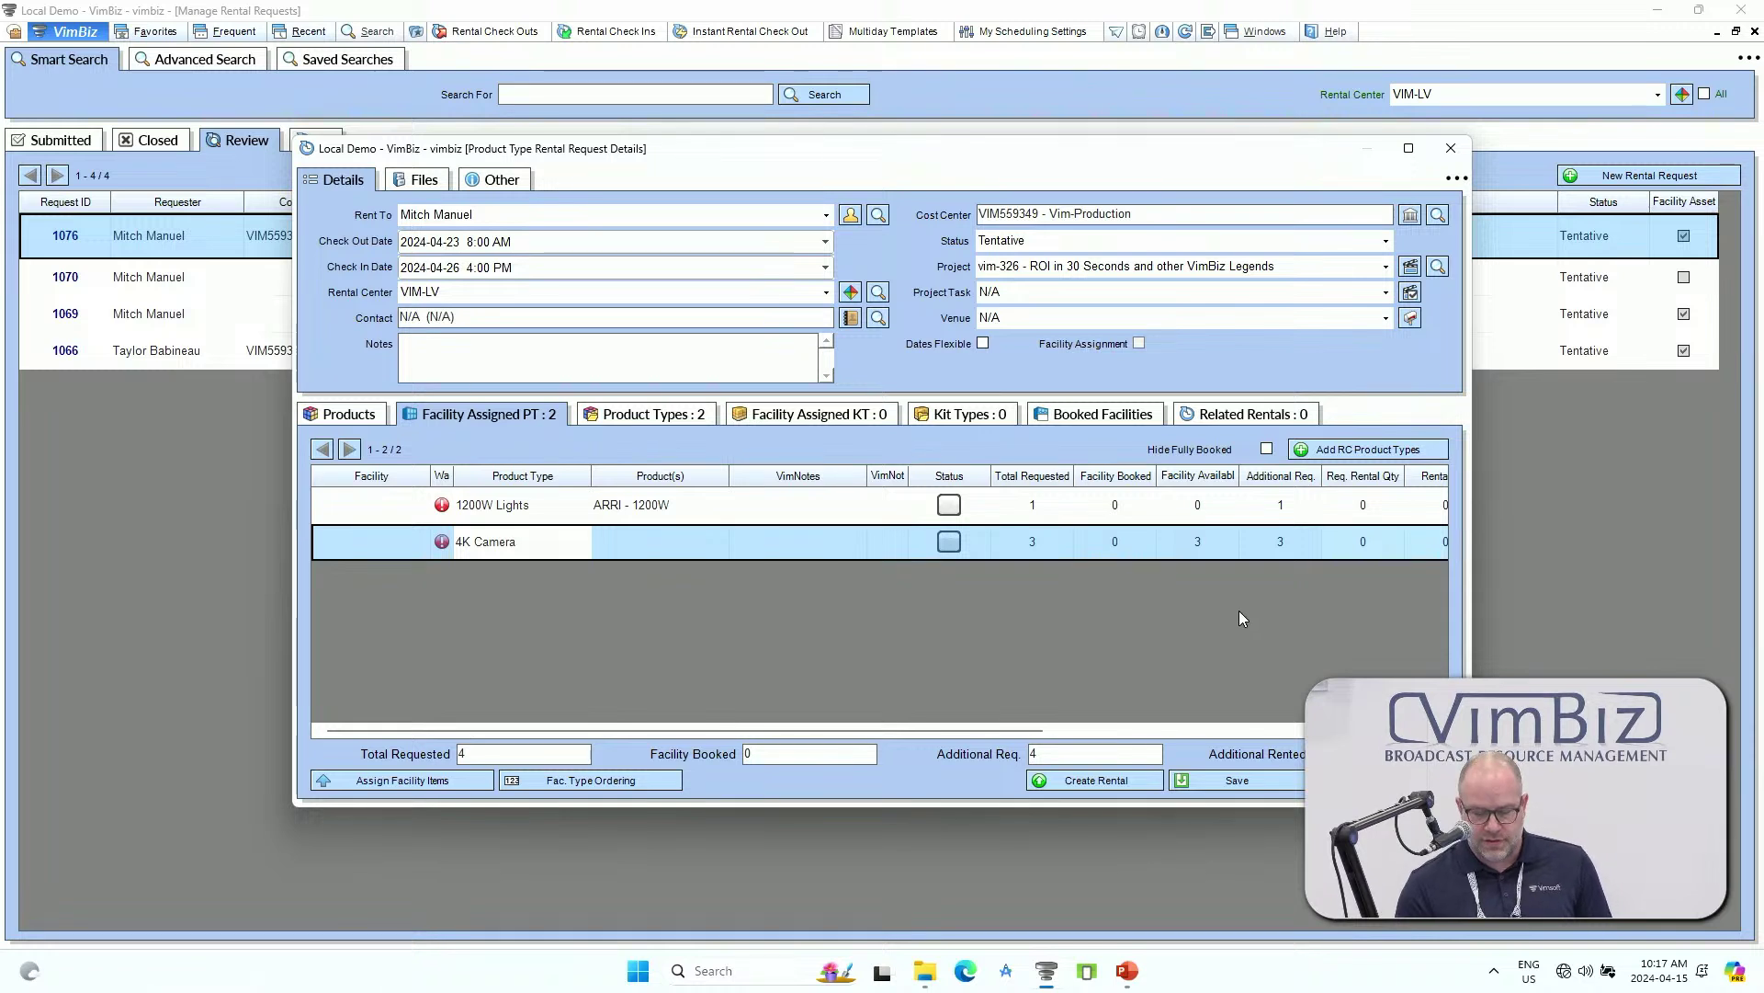
Assign the facility items to the rental request, confirm reapplying the vetting, and save the request.
click(511, 783)
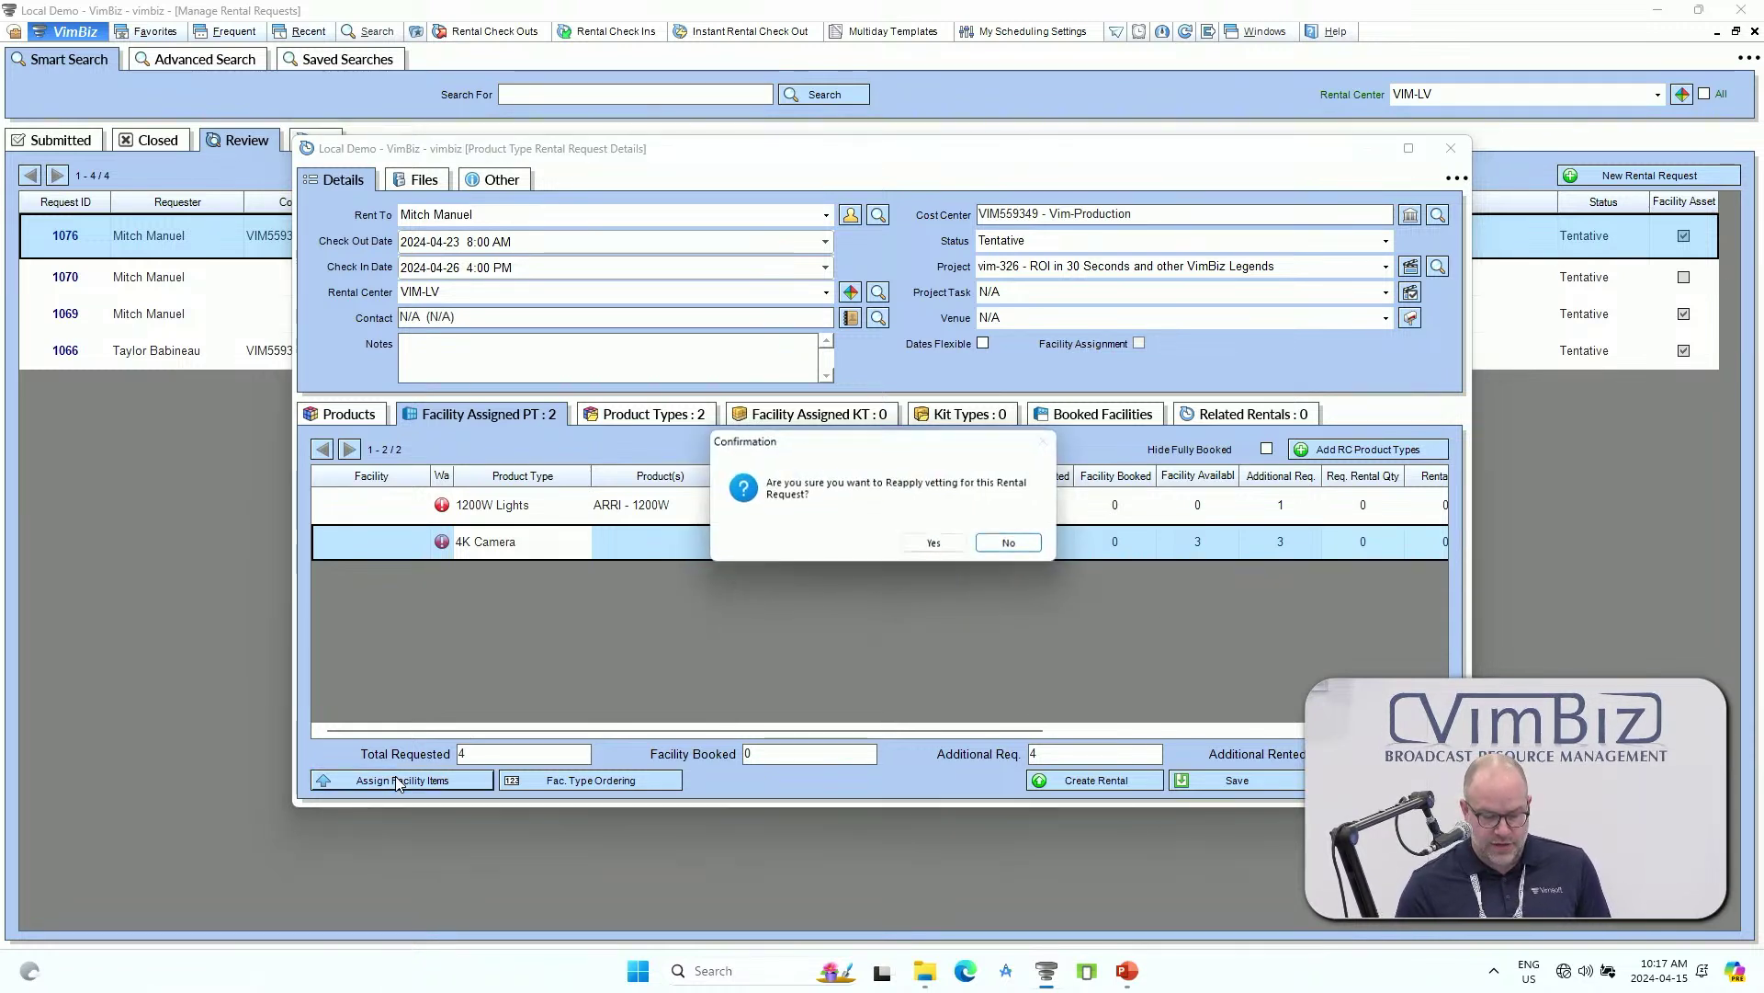
click(922, 543)
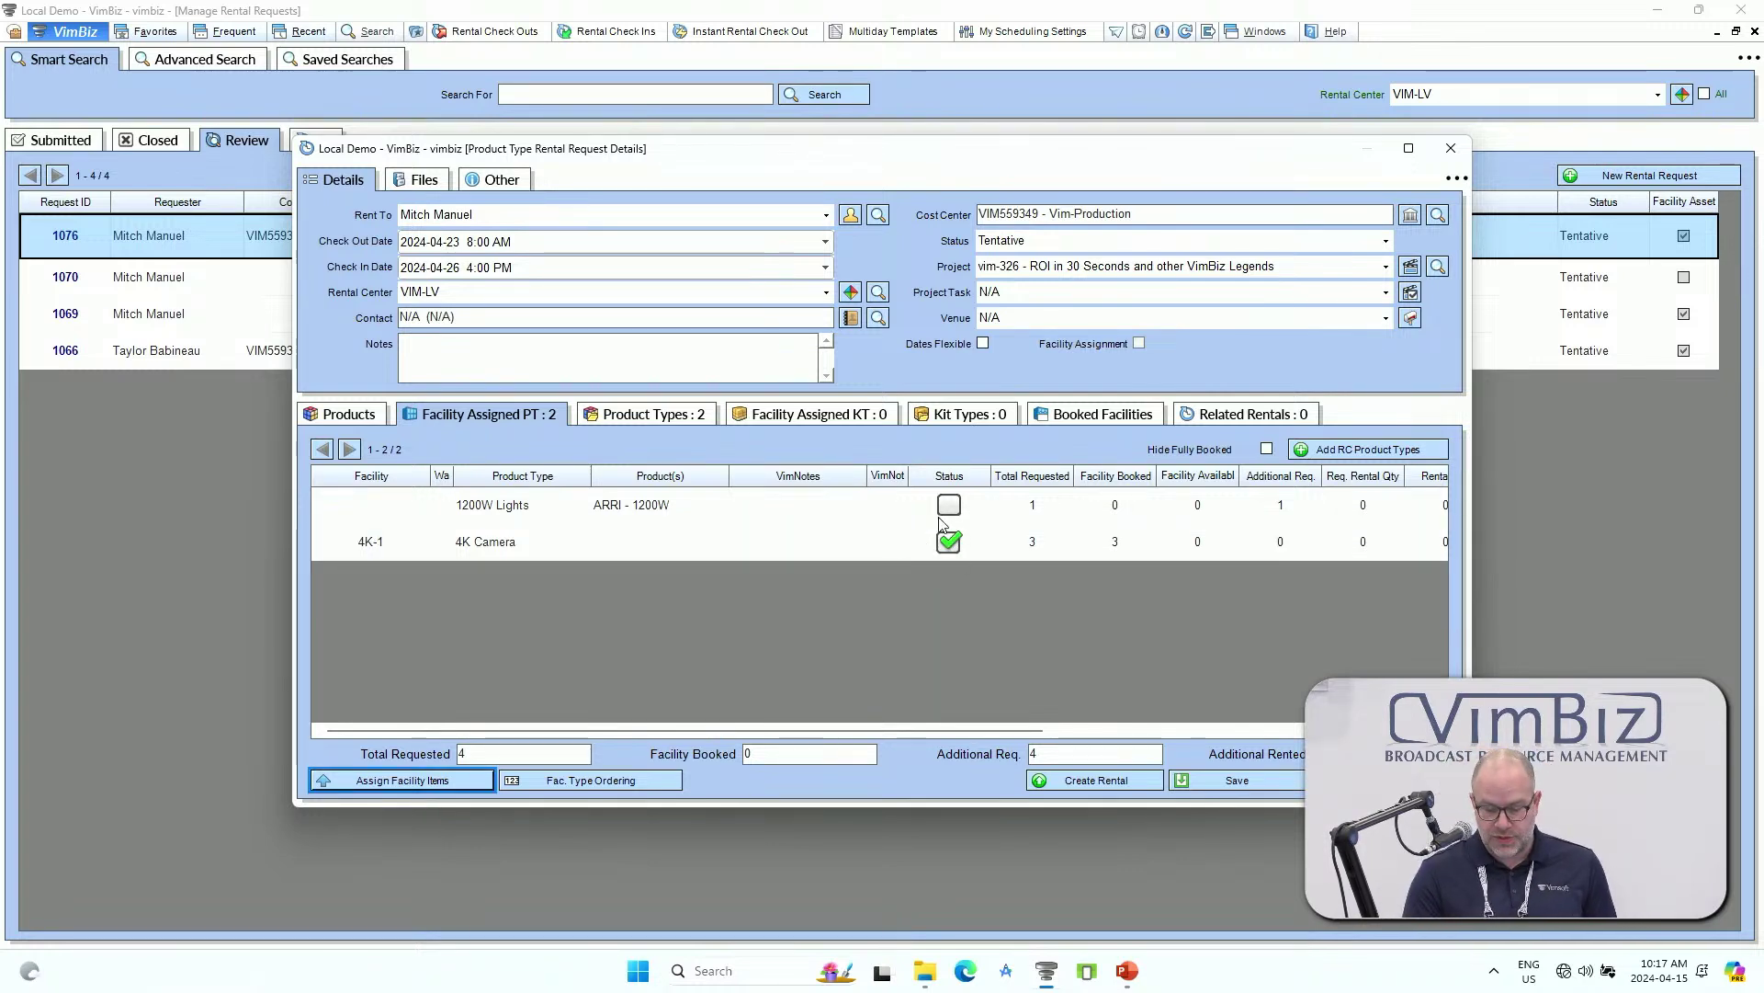
click(1261, 782)
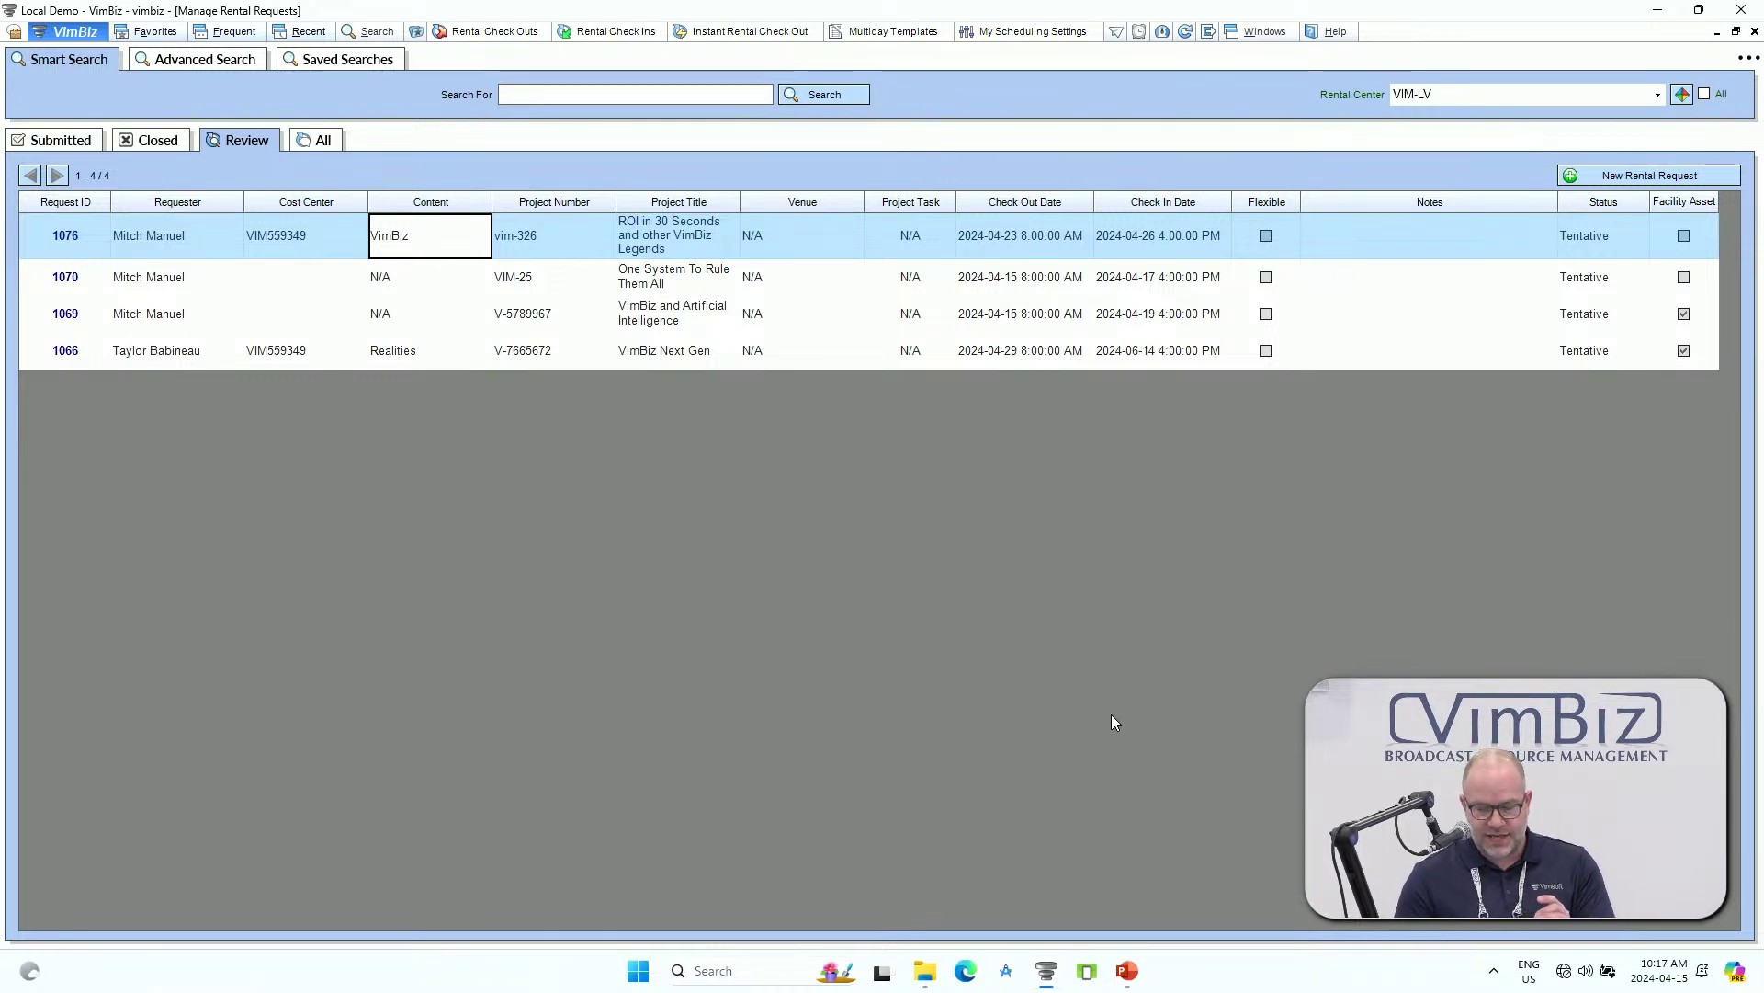
Return to Business Request Allocation, load the employee events from 2024-04-22, and select the first Camera Operators row's events from April 23 to 26.
click(1755, 32)
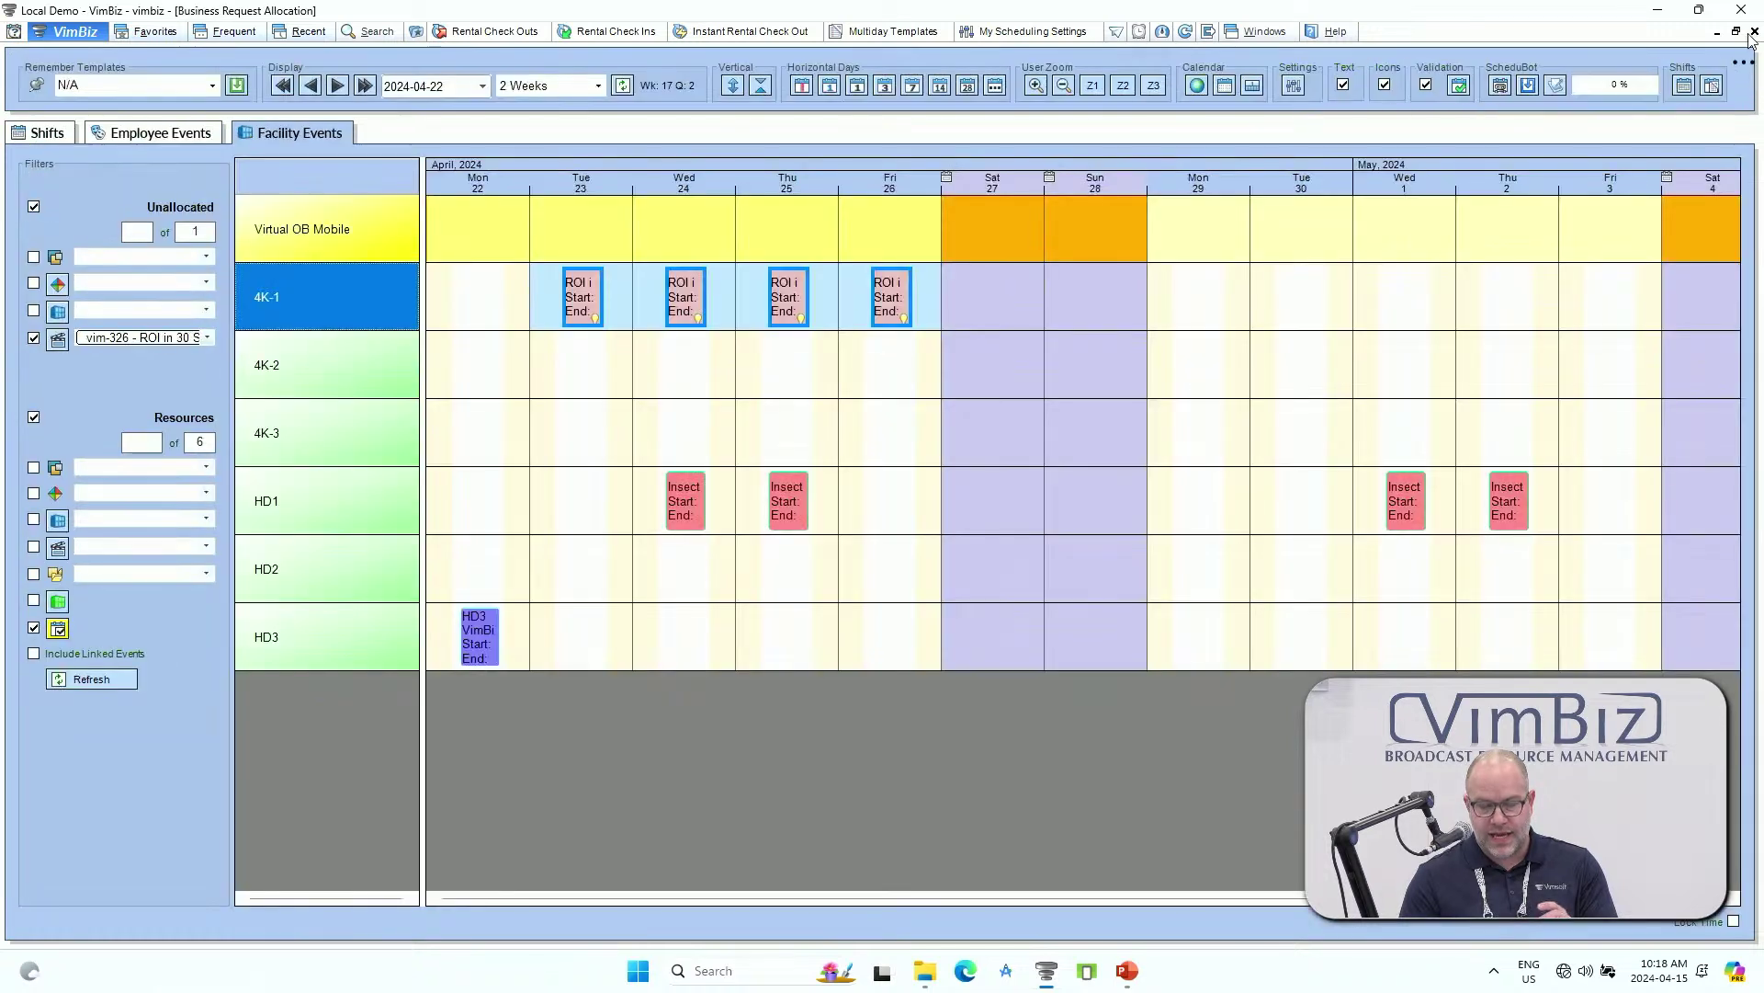
click(179, 132)
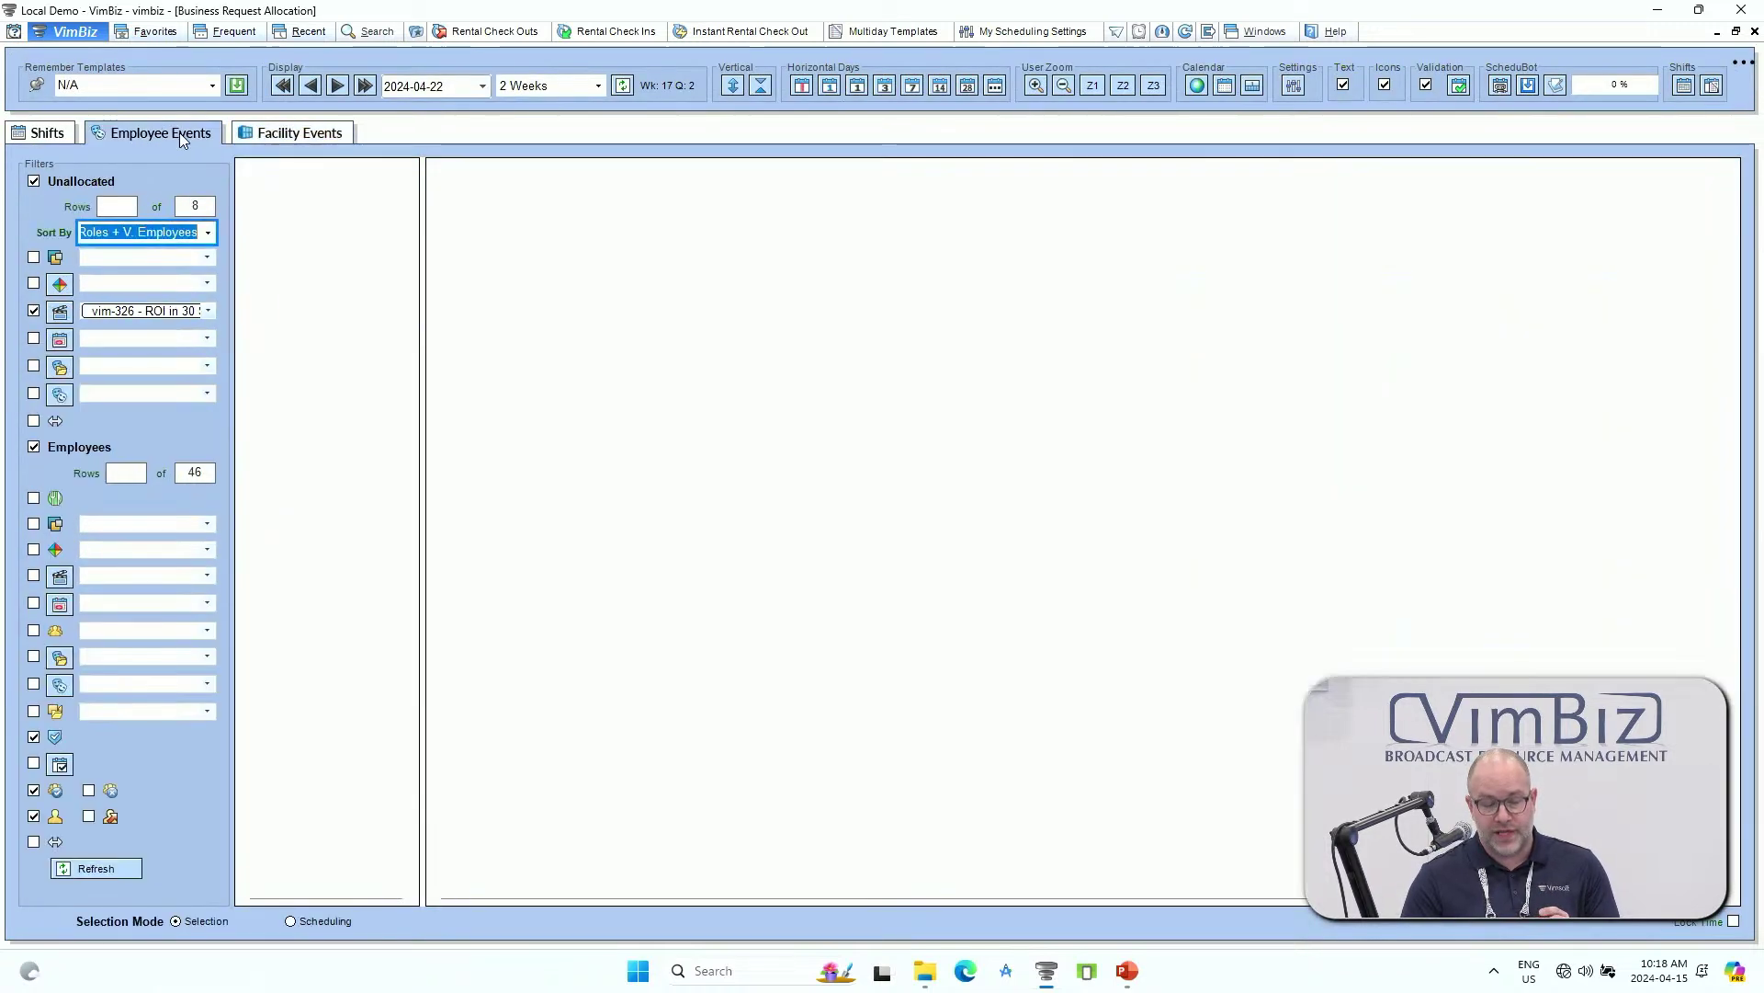
click(623, 86)
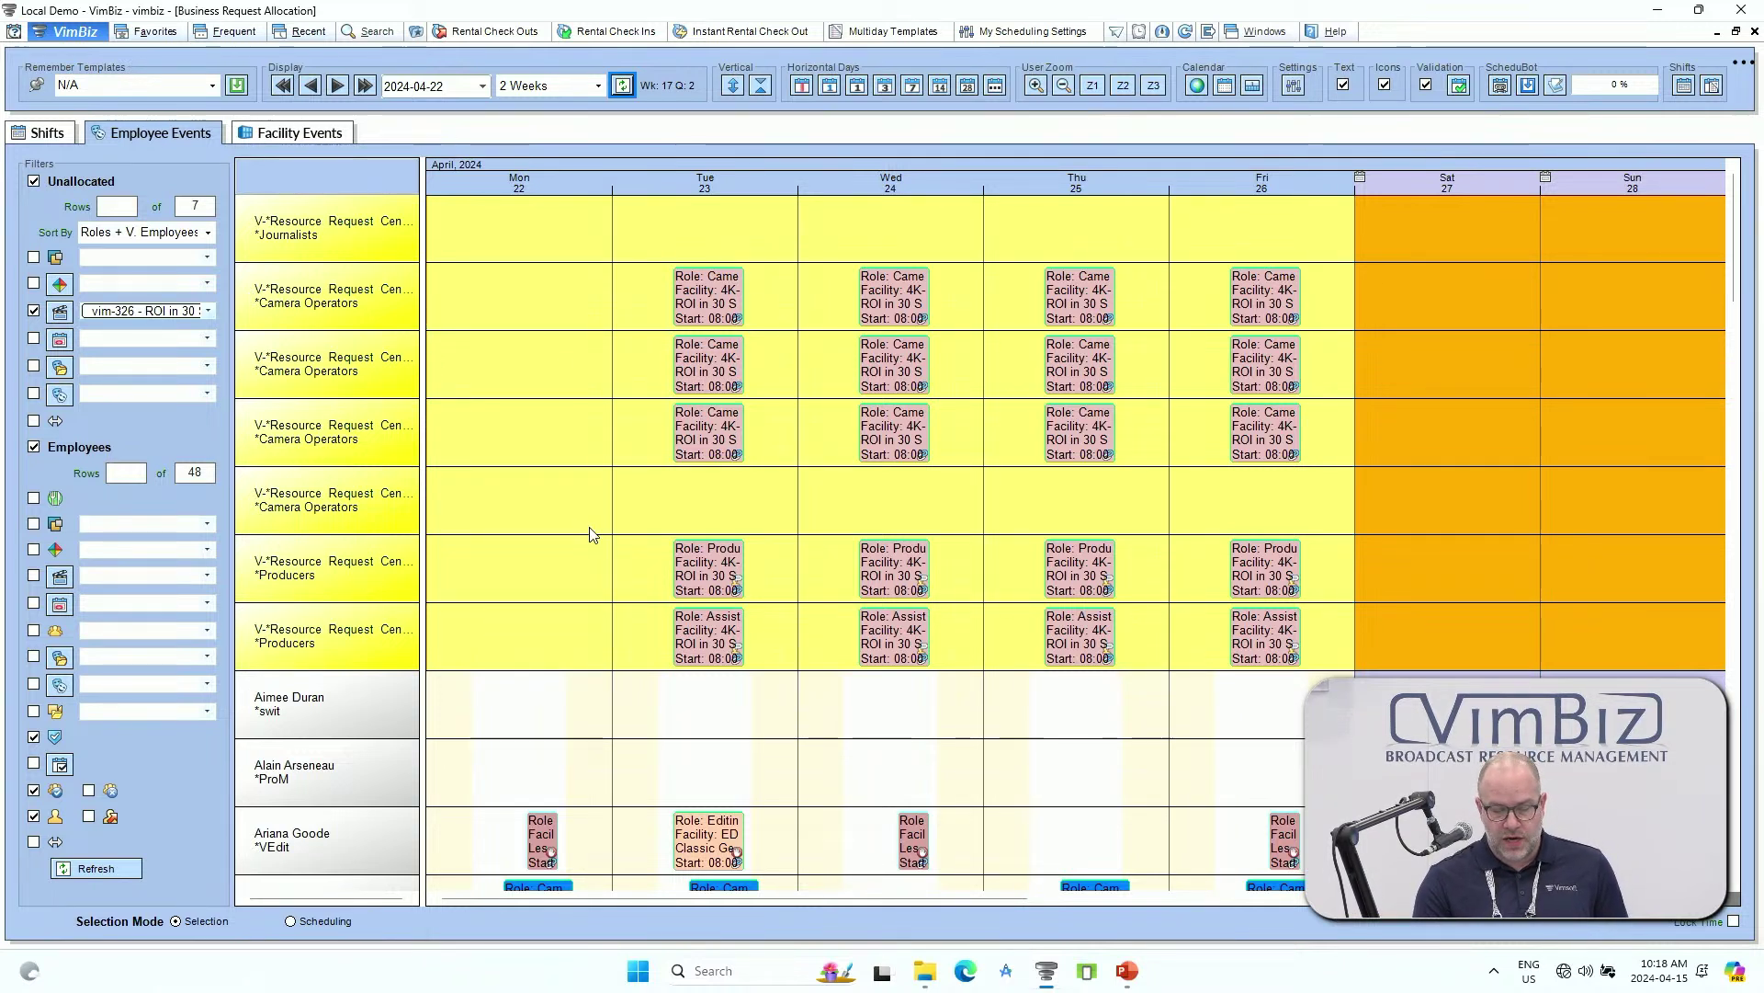
drag(622, 288, 1321, 292)
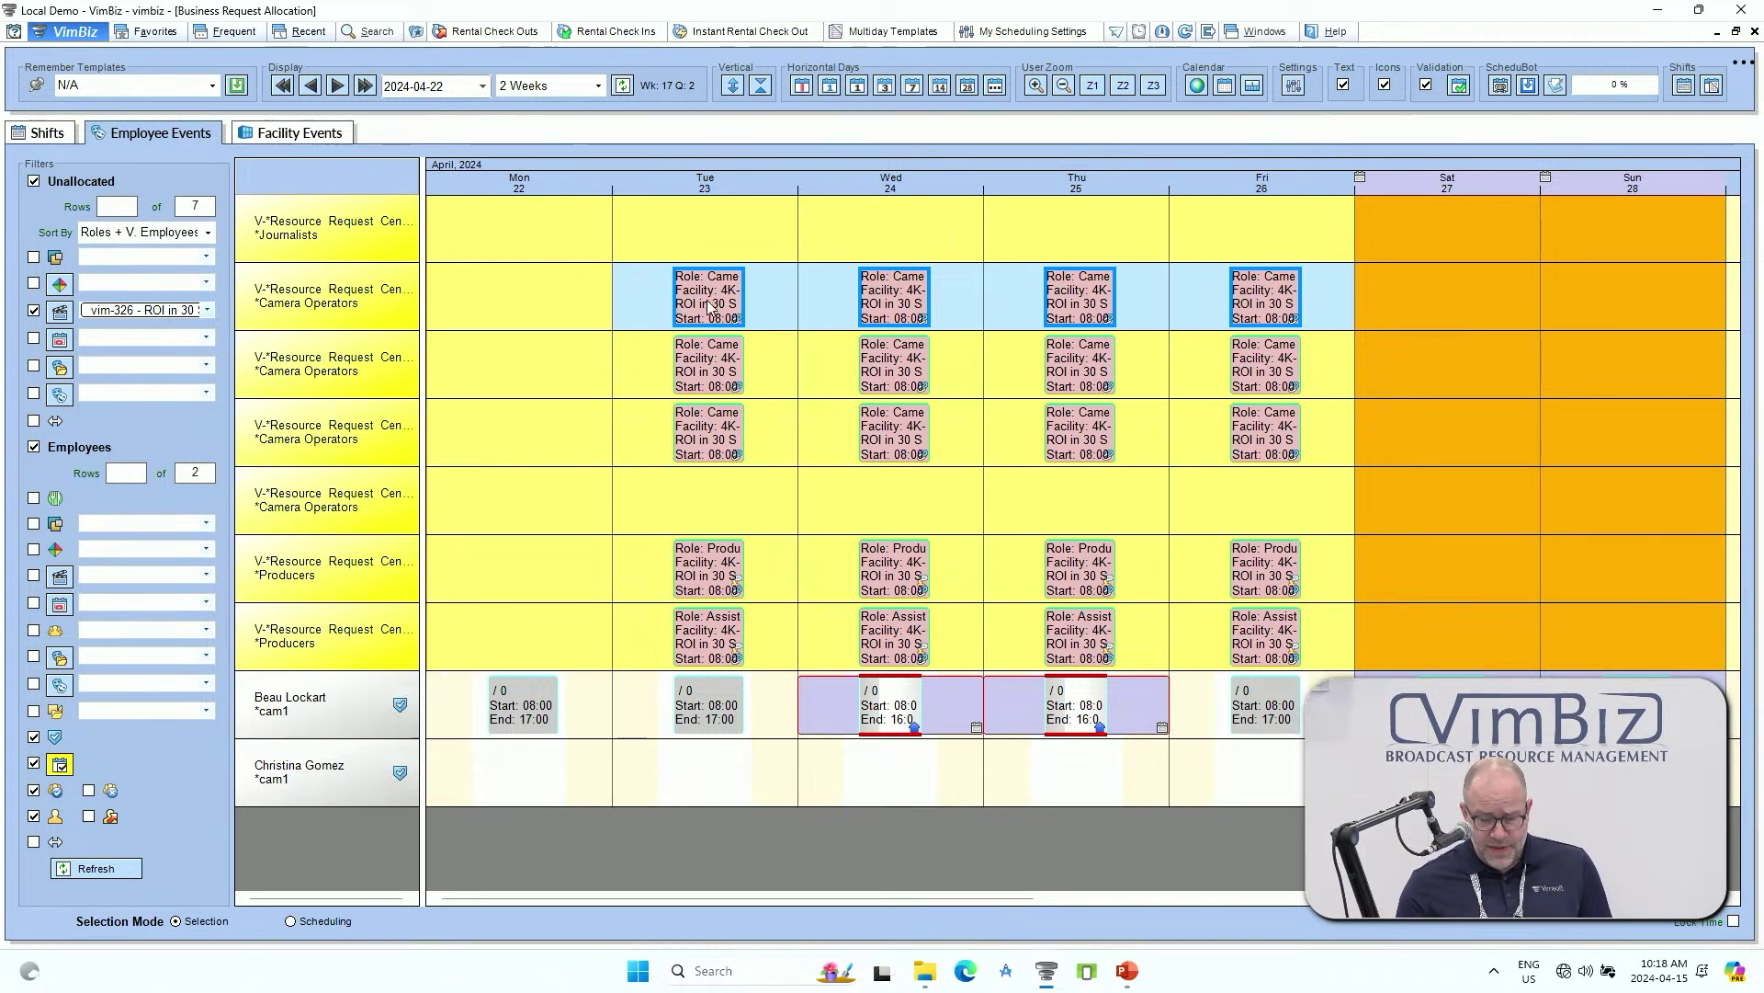
mouse_move(717, 303)
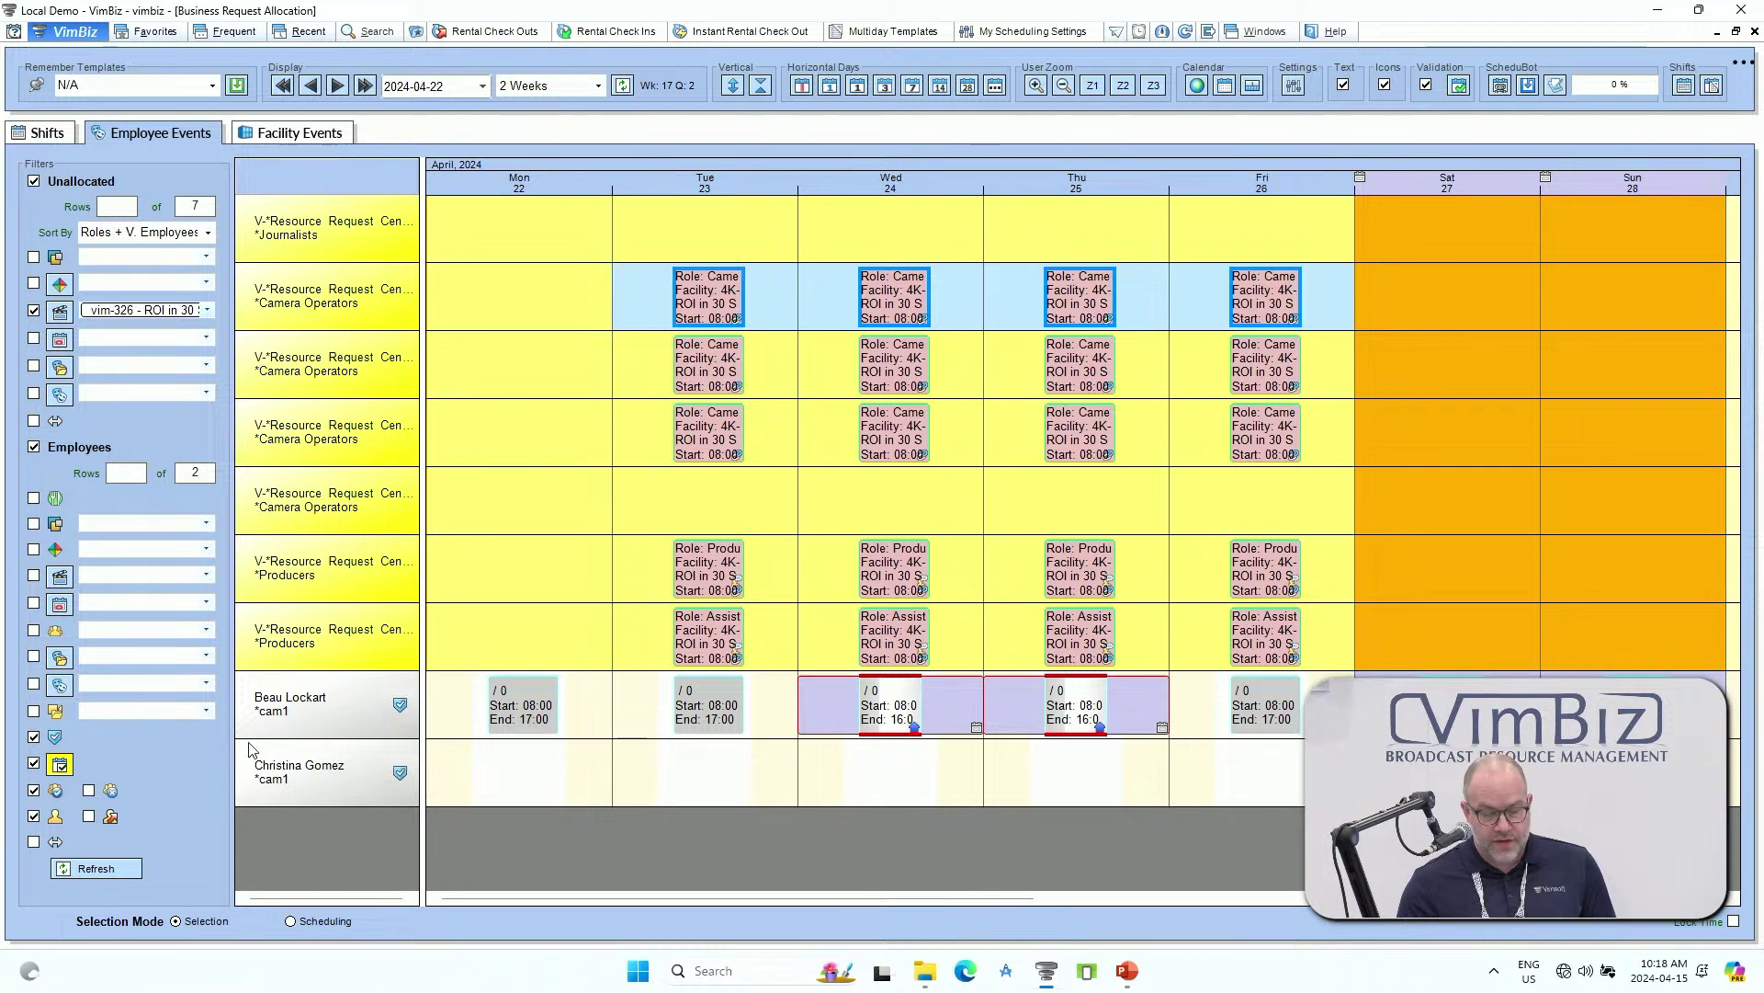
Inspect the details and skills of the available cam1 employee without bookings, and allocate the four selected Camera Operators events to that employee.
click(312, 770)
double_click(312, 771)
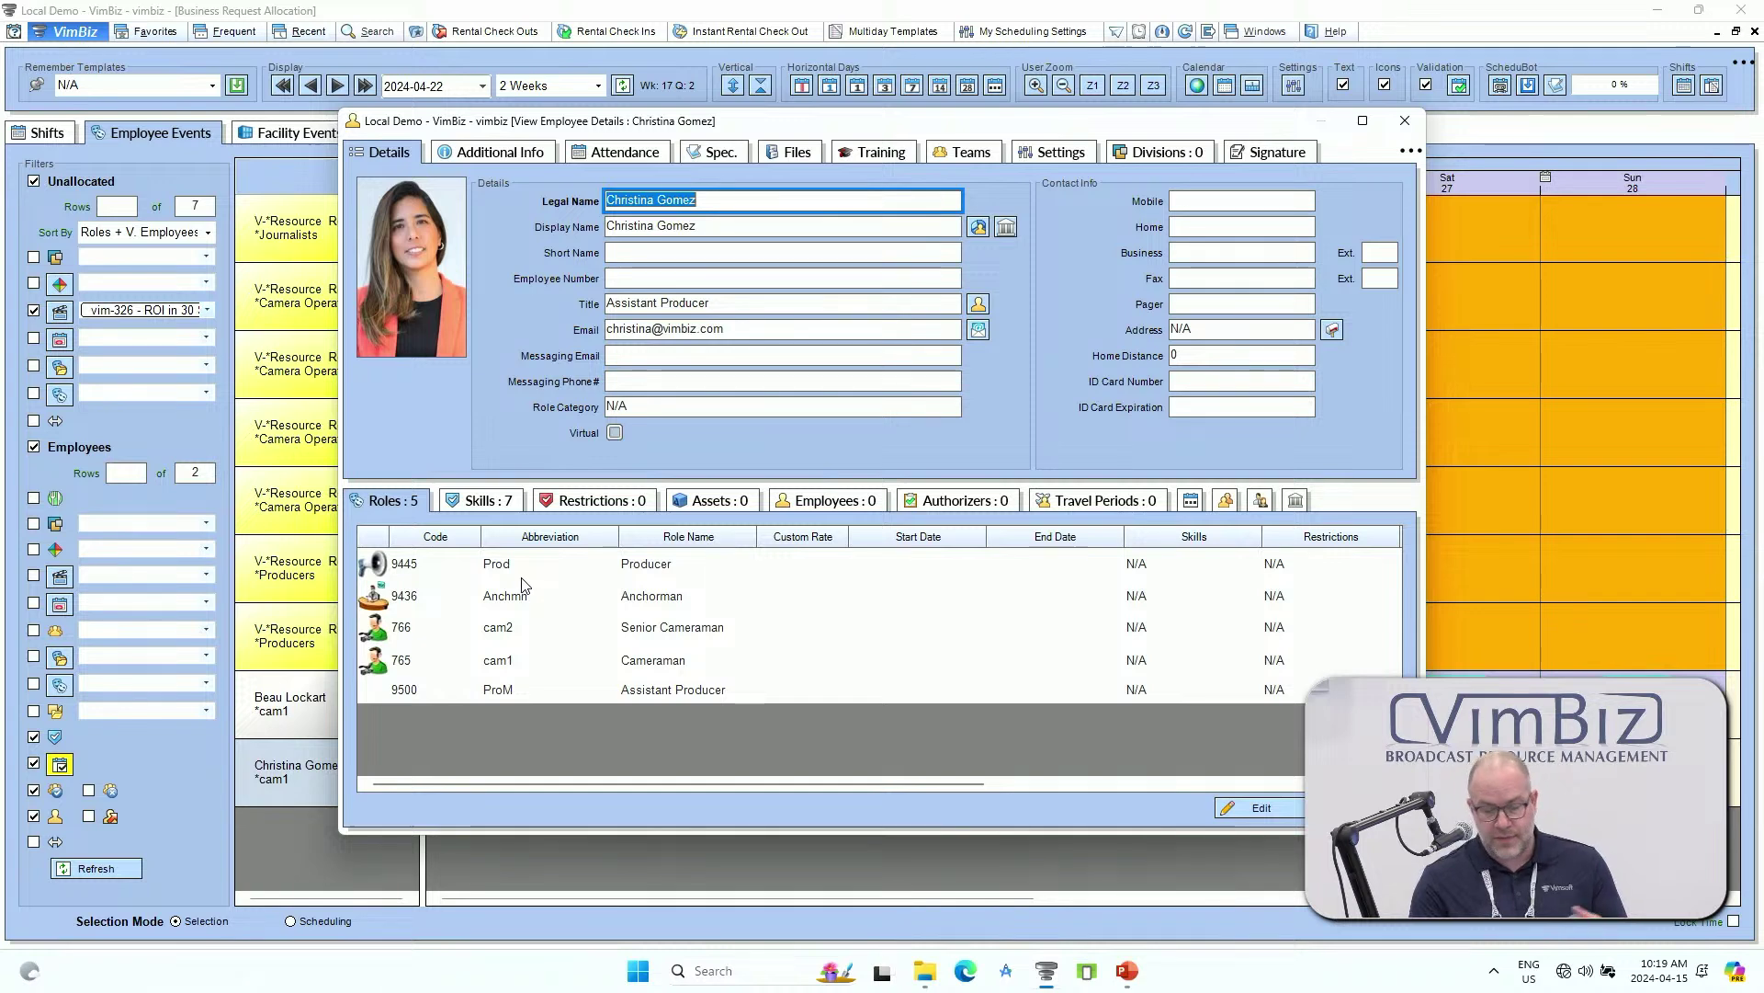
click(502, 509)
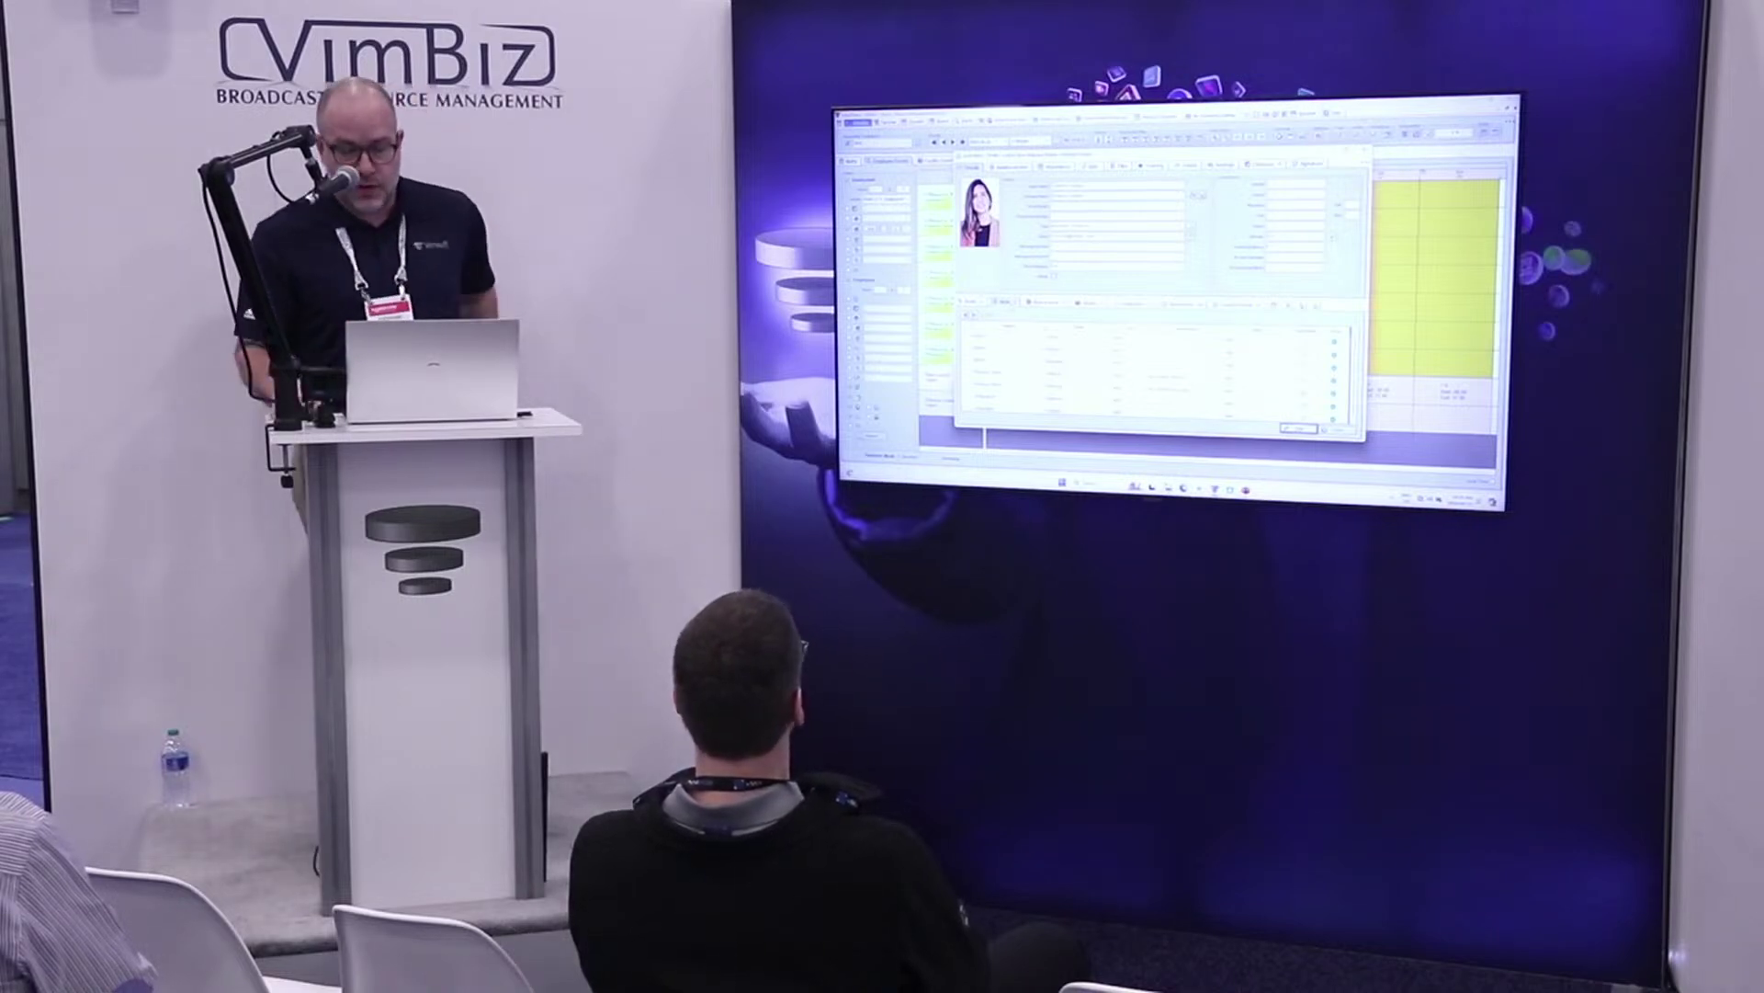
click(1364, 149)
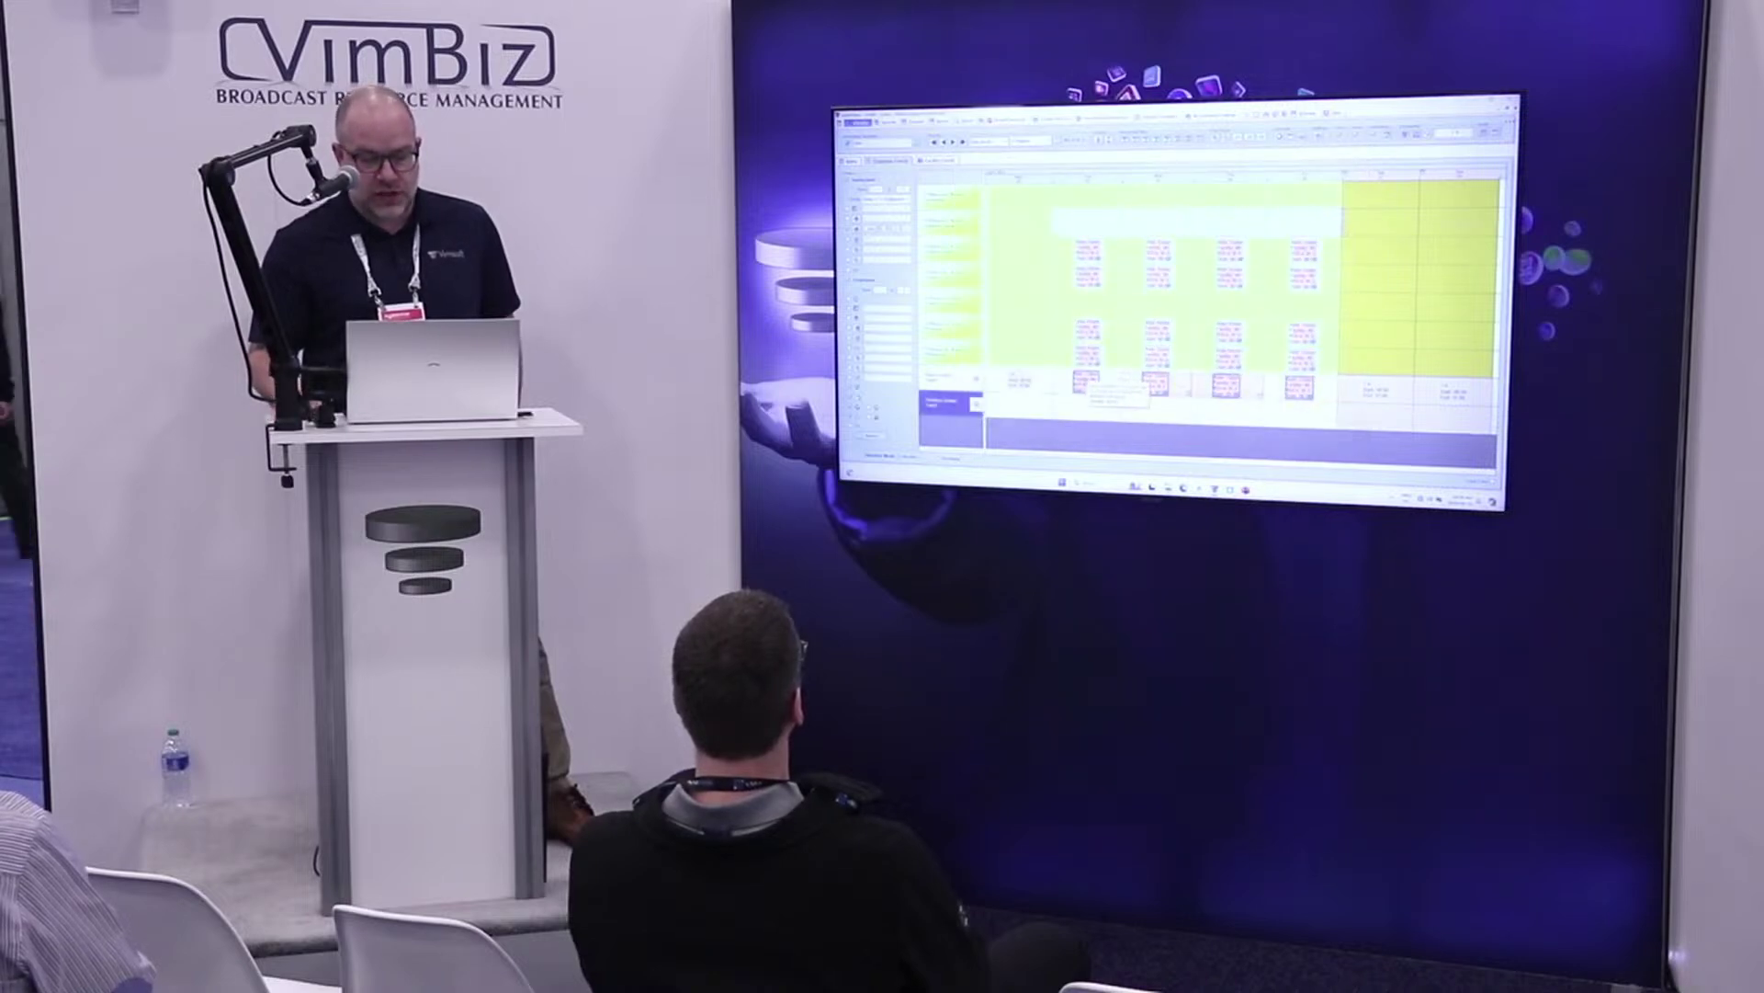
drag(1087, 382, 1089, 409)
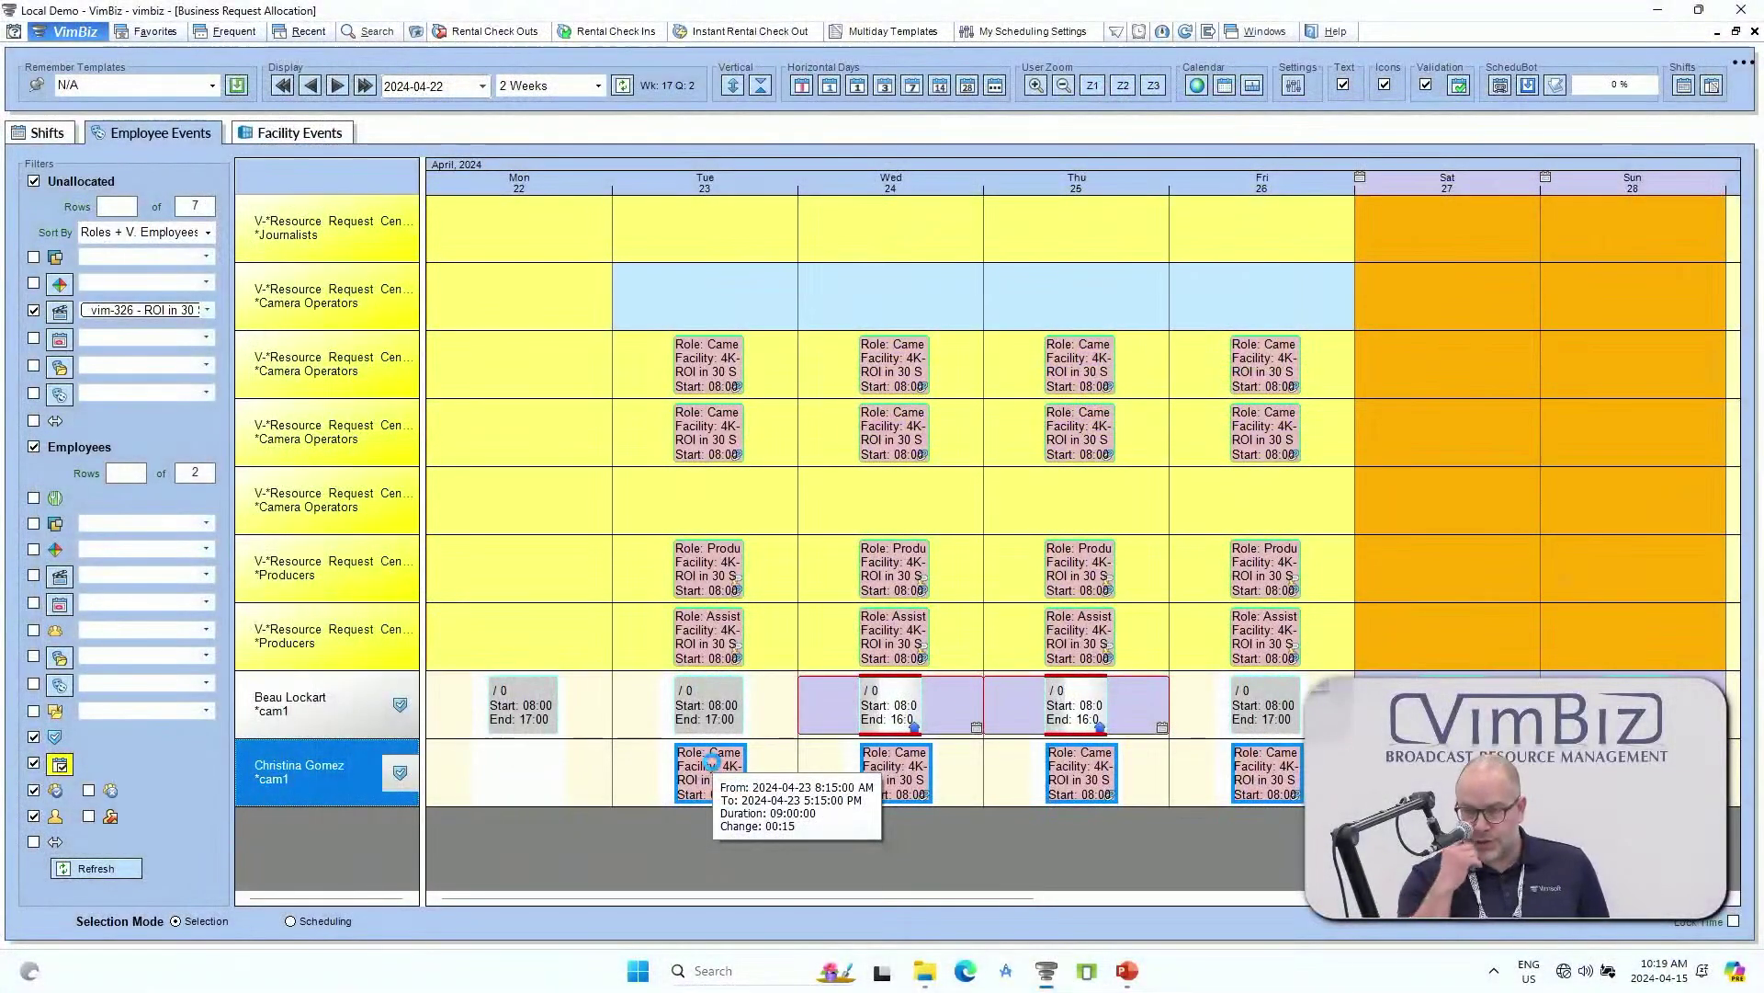
drag(712, 761, 714, 766)
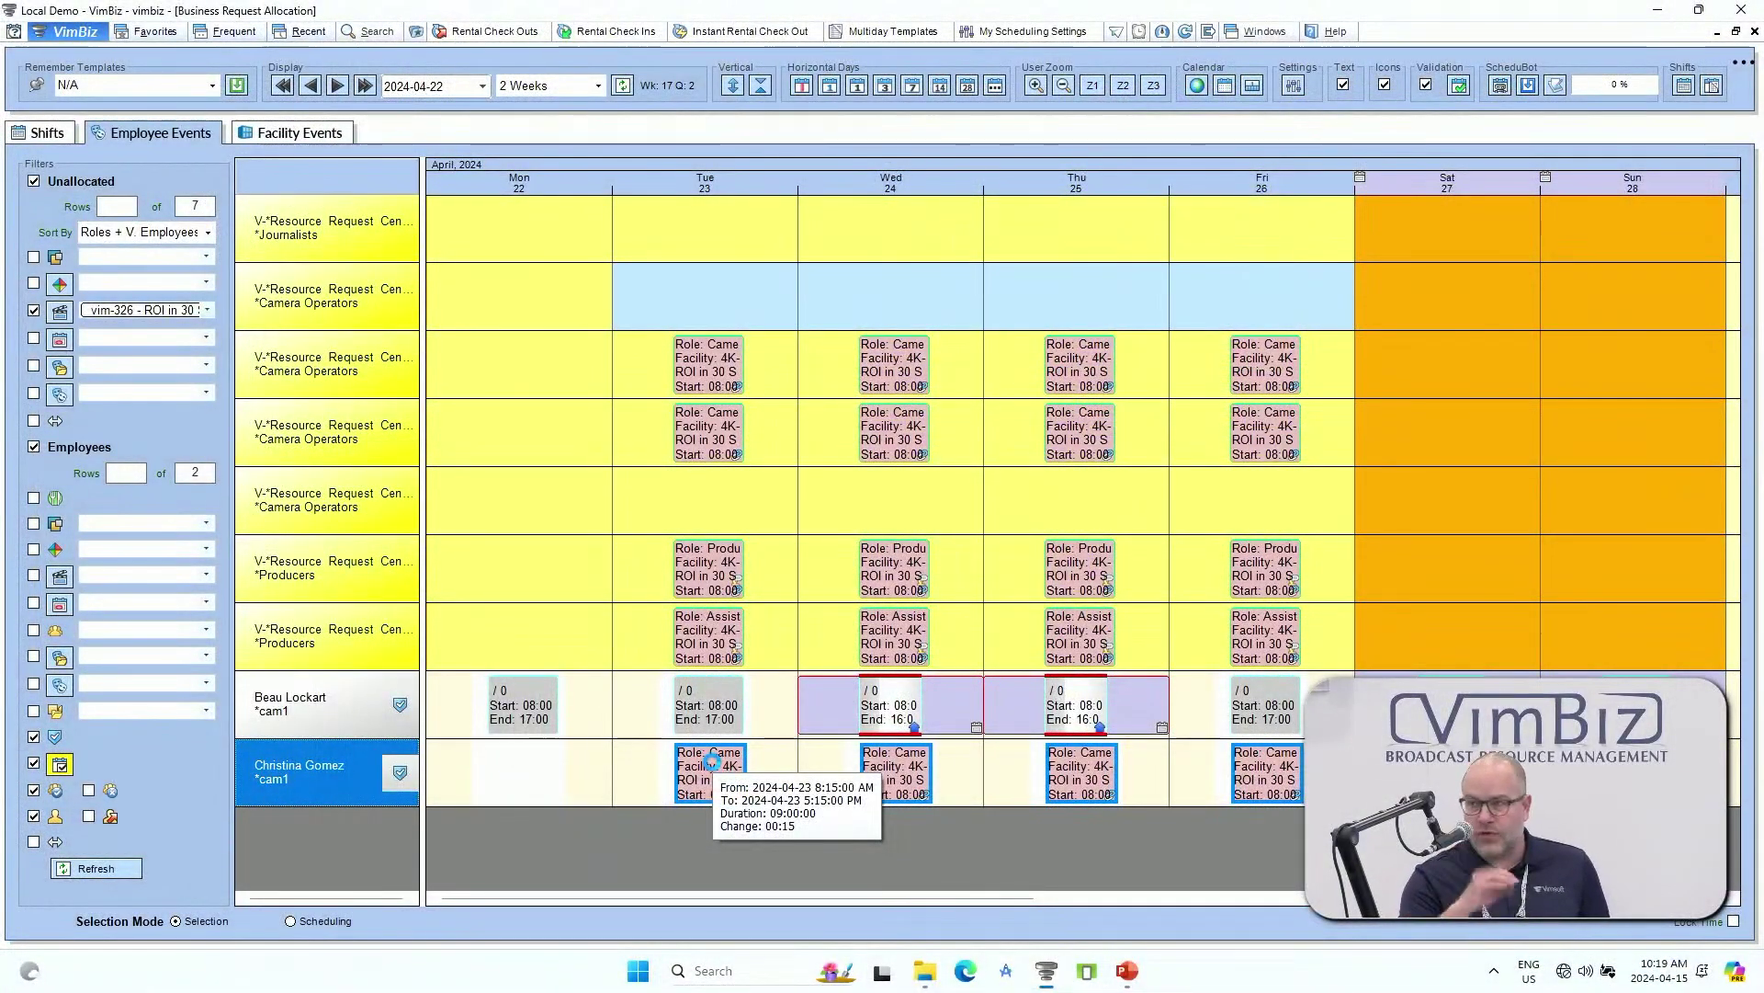